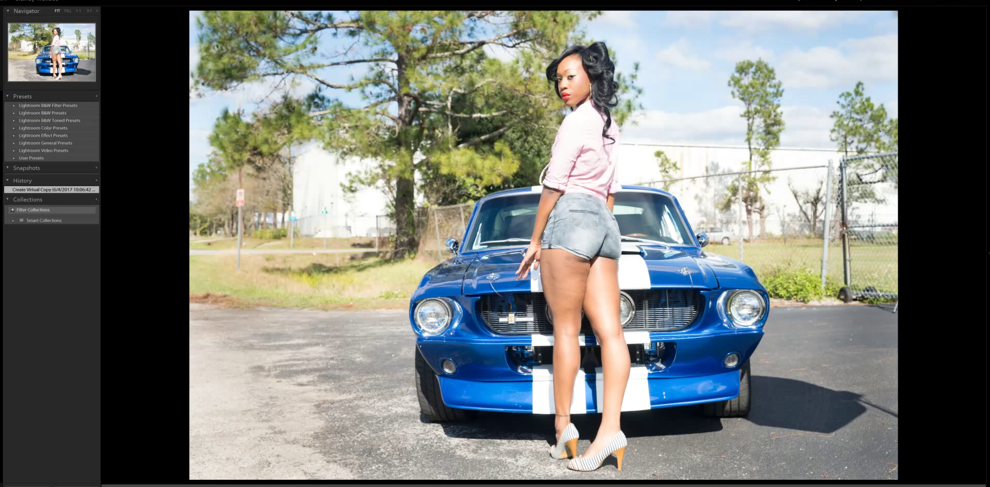
- Send the blue Mustang portrait from Lightroom to Edit in Adobe Photoshop CC 2017
right_click(836, 225)
mouse_move(866, 286)
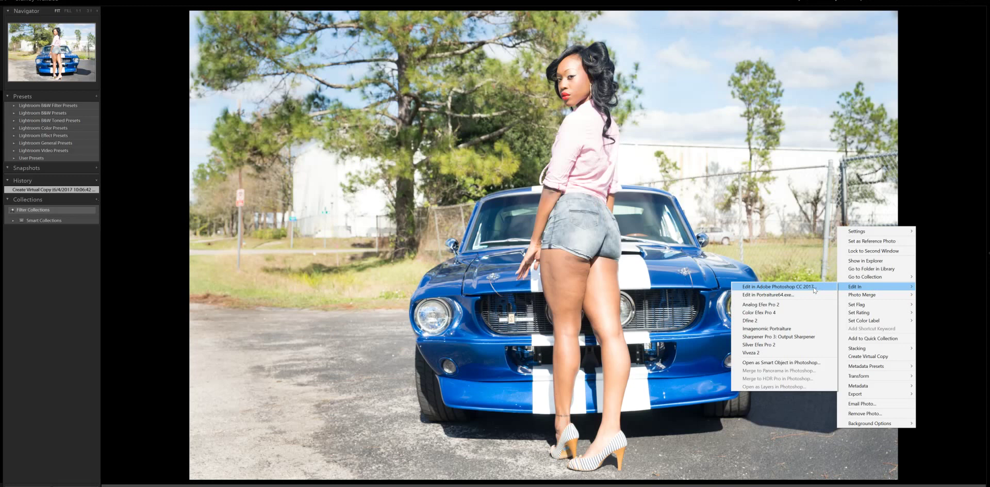
click(814, 287)
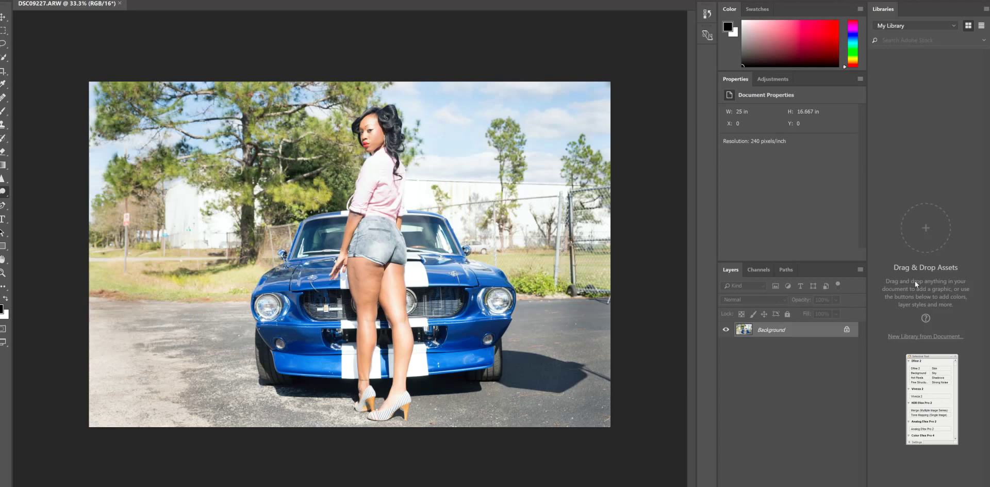
- Duplicate the Background layer into a Background copy layer
right_click(801, 339)
click(817, 346)
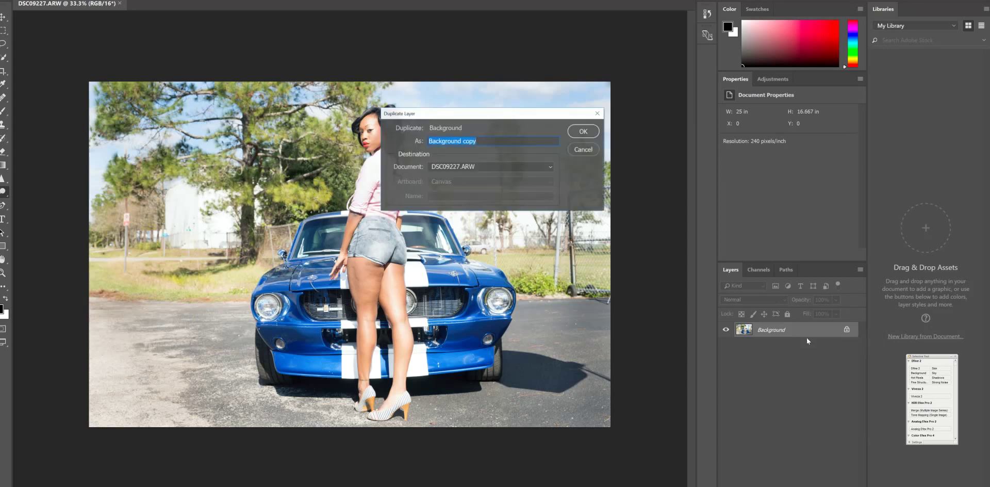
click(583, 131)
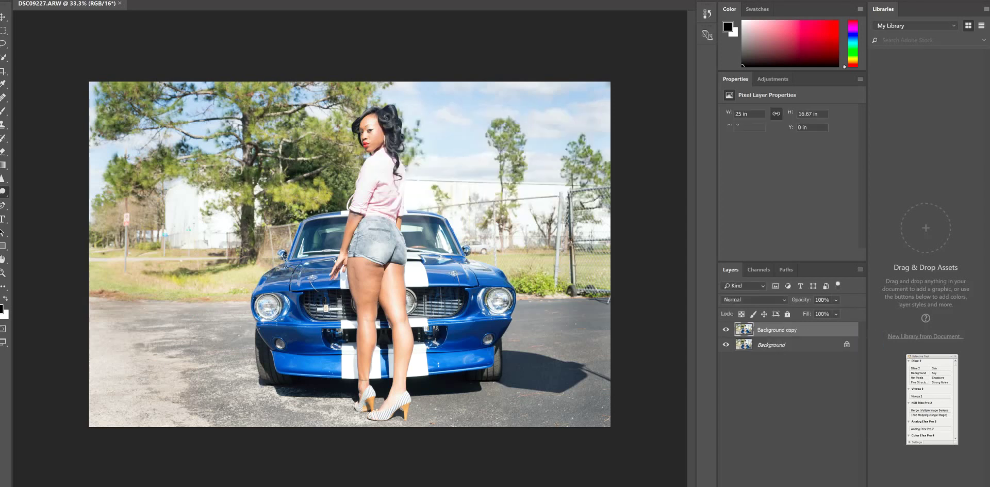
- Zoom in on her thighs and select an enlarged Healing Brush
key(ctrl+plus)
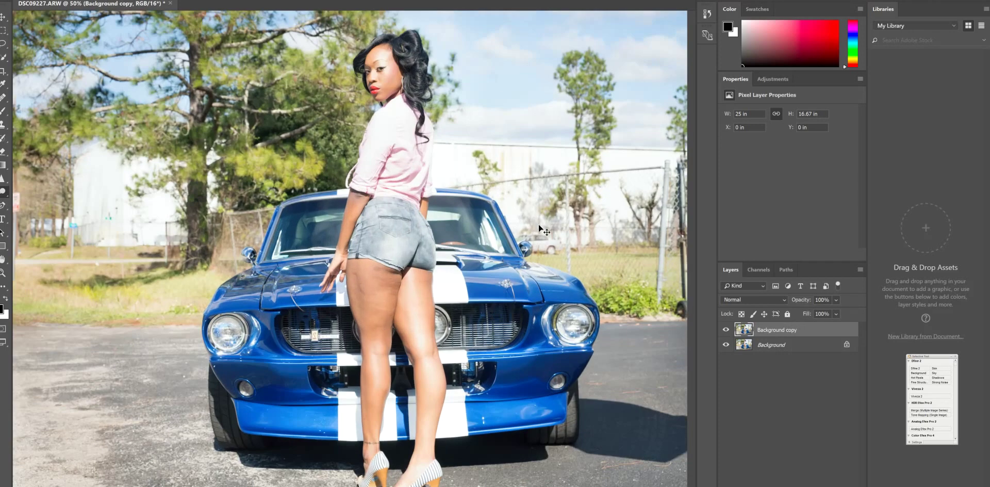
key(ctrl+plus)
key(ctrl+plus)
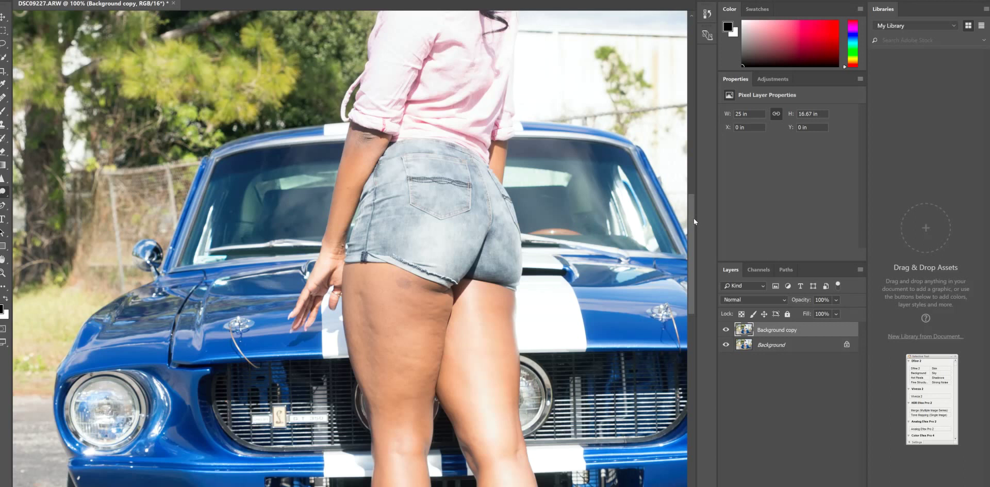
drag(694, 218, 690, 271)
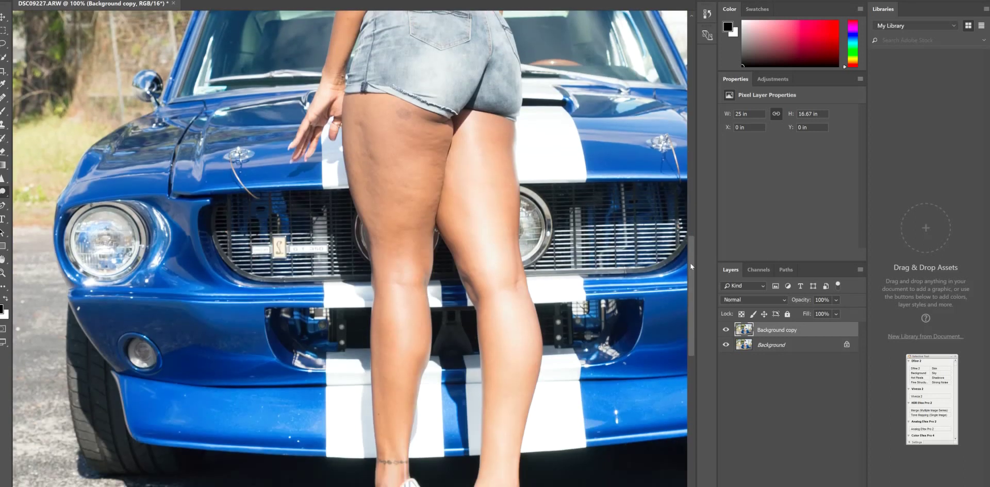
click(4, 97)
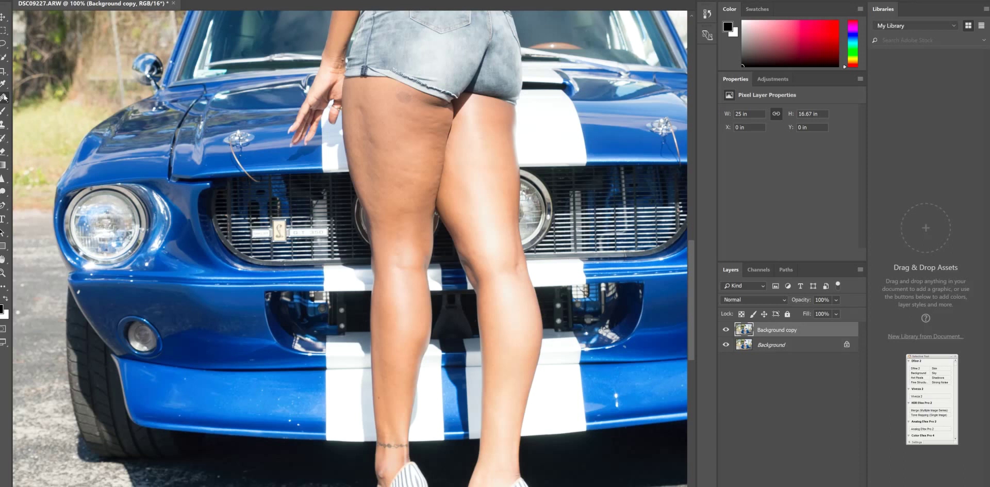
right_click(4, 96)
click(31, 108)
scroll(422, 169, up, 2)
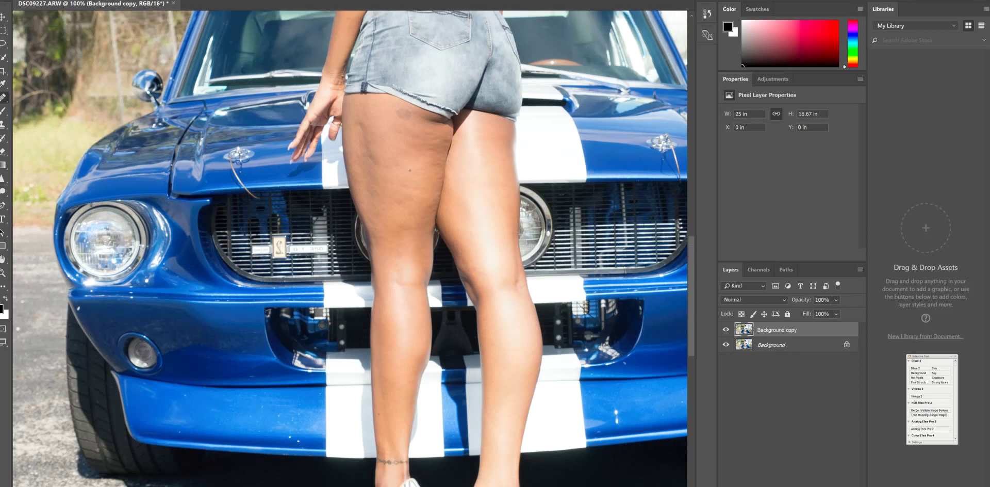
key(bracketright)
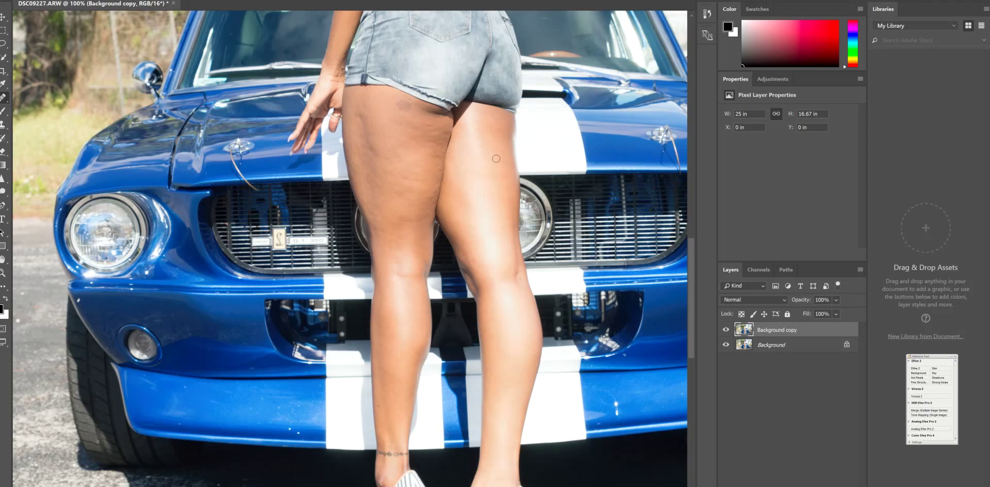
- Sample clean thigh skin and heal the dark and light spots down the thigh
alt+click(495, 158)
click(400, 107)
click(398, 100)
click(420, 108)
click(380, 141)
drag(356, 122, 374, 146)
click(399, 205)
click(416, 178)
click(384, 170)
click(384, 169)
click(372, 211)
- Heal the cluster of upper-thigh blemishes and the right thigh's dark spot, then resample clean skin
drag(420, 137, 434, 139)
click(435, 137)
click(441, 134)
click(430, 139)
click(437, 142)
click(480, 186)
click(452, 153)
drag(452, 154, 474, 188)
alt+click(397, 233)
click(335, 2)
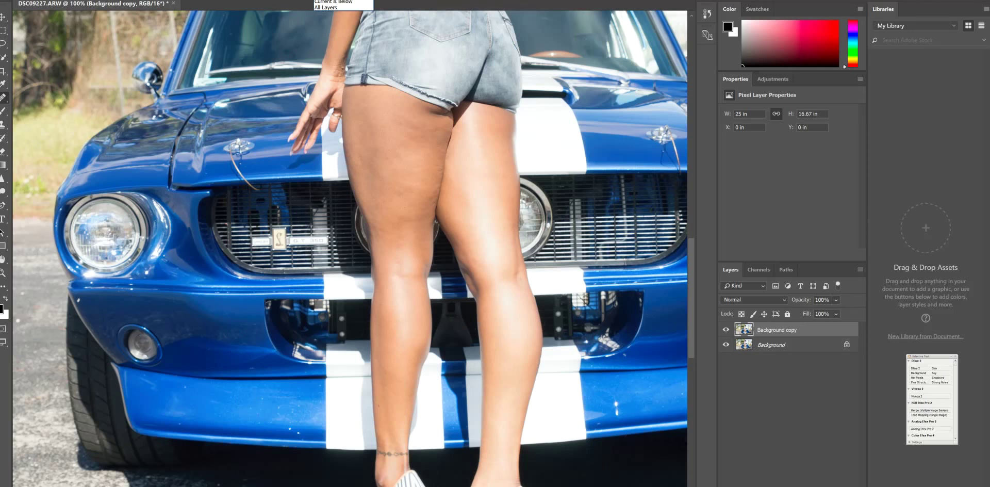
- Set Sample to Current & Below and heal small spots on both thighs
click(335, 2)
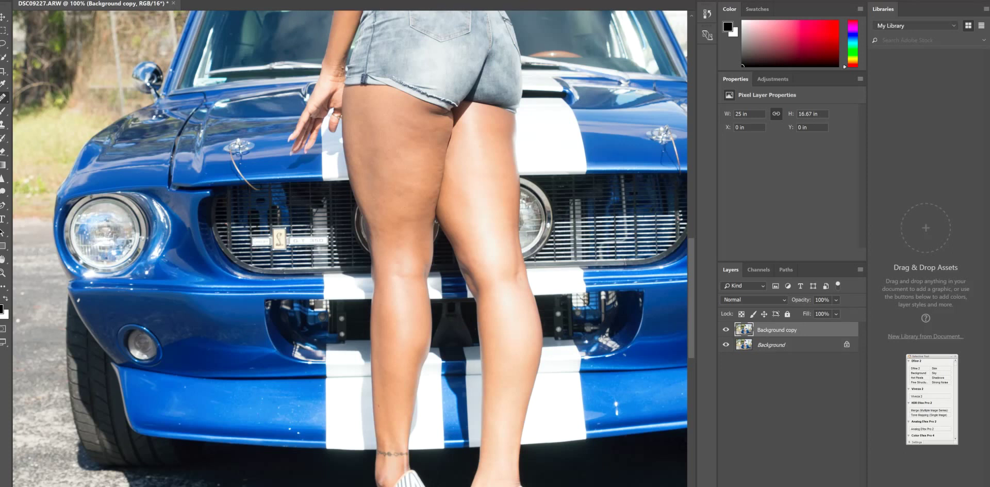
click(372, 157)
alt+click(378, 181)
drag(364, 157, 370, 148)
drag(385, 159, 376, 169)
click(464, 198)
alt+click(462, 200)
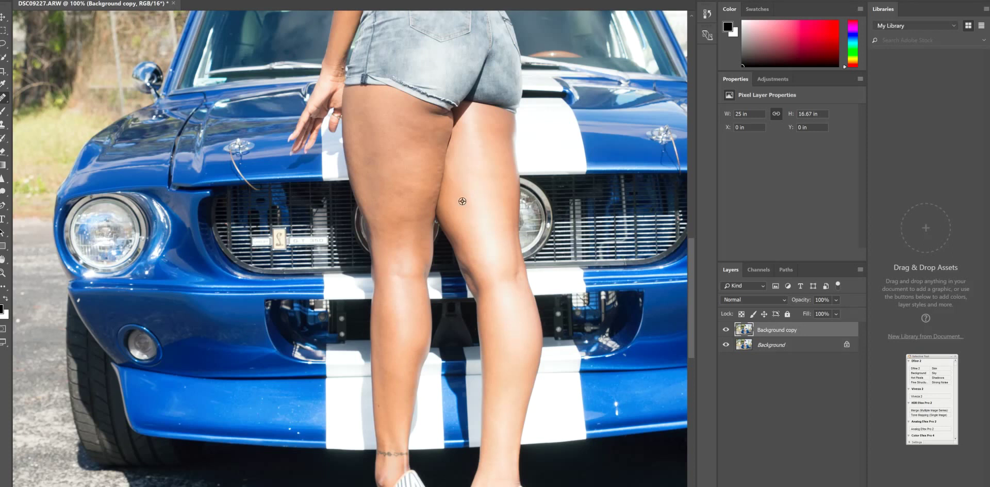
click(413, 123)
- Resample upper-thigh skin and smooth the outer and inner thigh with healing strokes
click(335, 1)
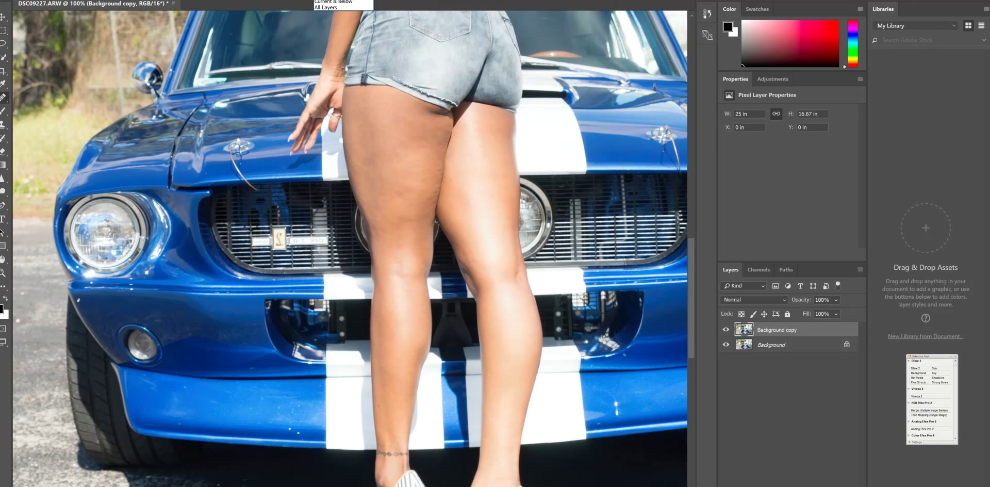
click(325, 7)
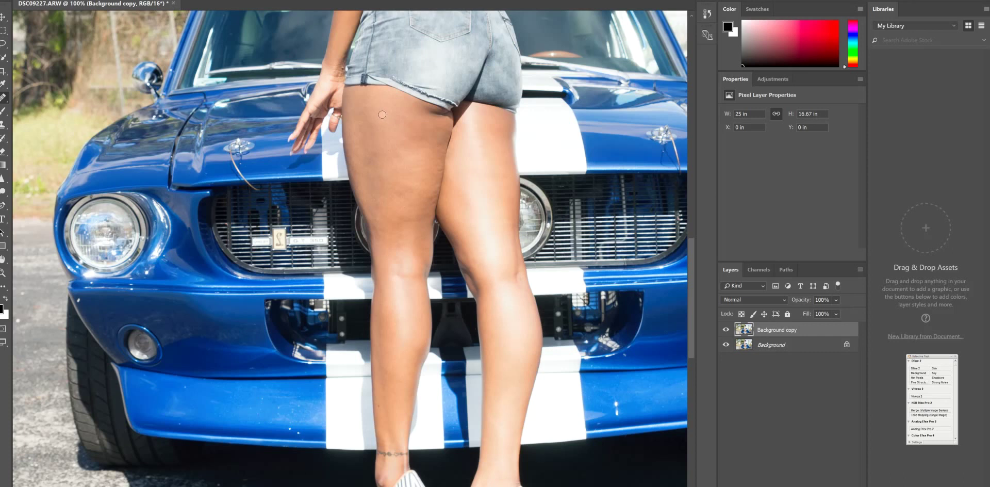
alt+click(381, 115)
click(363, 112)
drag(363, 111, 382, 208)
click(382, 202)
mouse_move(433, 158)
mouse_down()
mouse_move(439, 144)
mouse_move(439, 167)
mouse_up()
drag(436, 169, 435, 191)
drag(437, 185, 435, 171)
drag(437, 171, 405, 209)
drag(380, 158, 368, 166)
mouse_move(378, 214)
mouse_down()
mouse_move(406, 204)
mouse_move(357, 170)
mouse_move(400, 239)
mouse_up()
- Finish smoothing the skin on her upper thigh
scroll(432, 235, up, 2)
scroll(432, 232, up, 2)
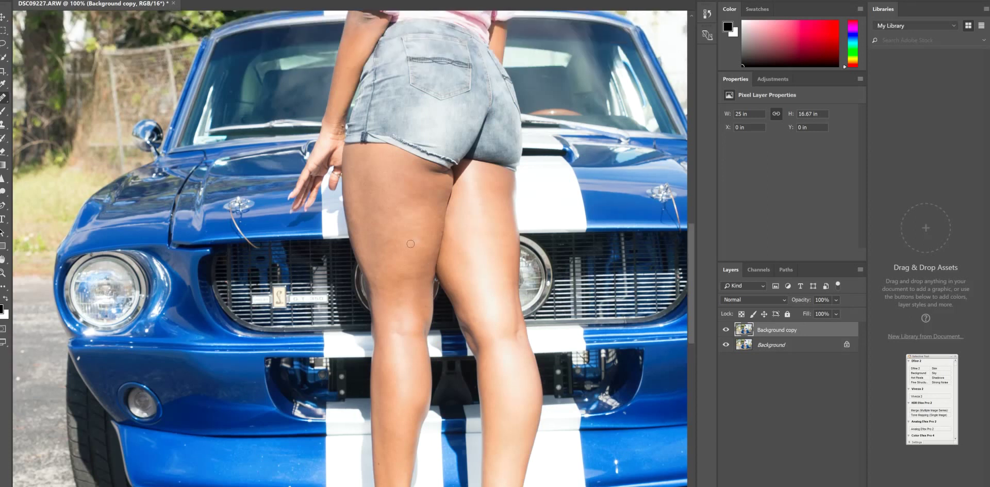
mouse_move(399, 247)
mouse_down()
mouse_move(443, 187)
mouse_move(440, 214)
mouse_up()
drag(439, 194, 444, 190)
drag(440, 208, 413, 278)
- Heal the orange spots on the shorts, the back-pocket marks and the frayed hem
alt+click(386, 192)
scroll(418, 227, up, 3)
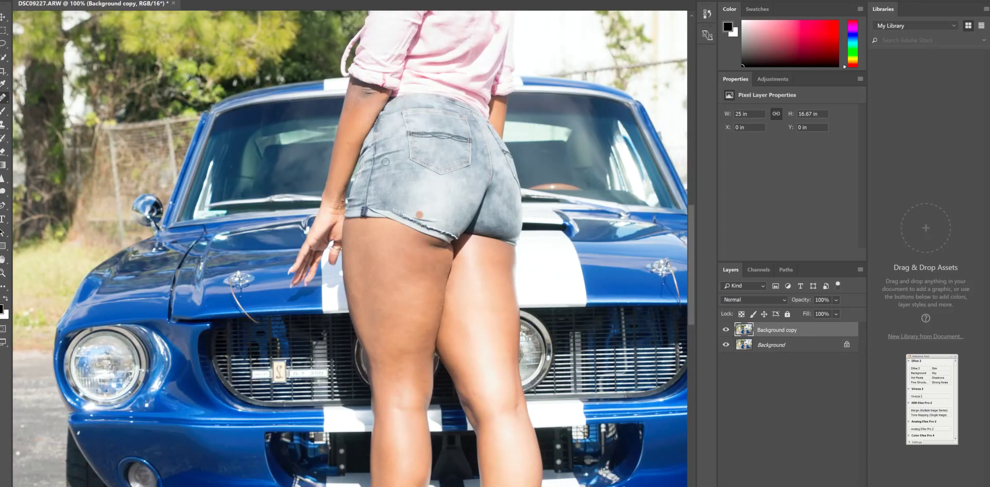
click(364, 178)
click(436, 193)
click(436, 193)
drag(392, 153, 382, 154)
mouse_move(380, 156)
mouse_down()
mouse_move(382, 140)
mouse_move(404, 207)
mouse_up()
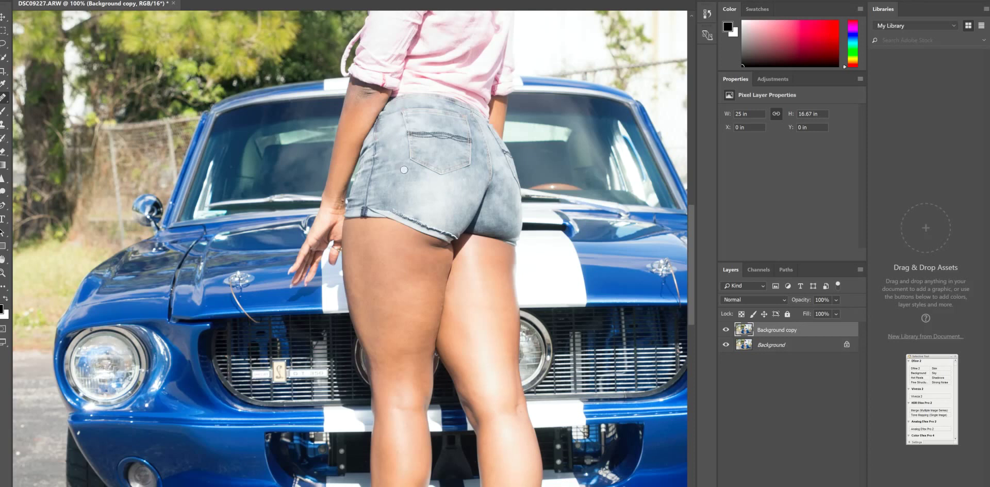
click(395, 213)
drag(395, 213, 361, 212)
scroll(393, 196, up, 3)
- Move to her face, sample clean cheek skin and shrink the brush for fine work
scroll(392, 199, up, 3)
scroll(389, 201, up, 3)
scroll(387, 205, up, 3)
scroll(387, 204, up, 2)
scroll(387, 204, up, 1)
scroll(387, 201, up, 1)
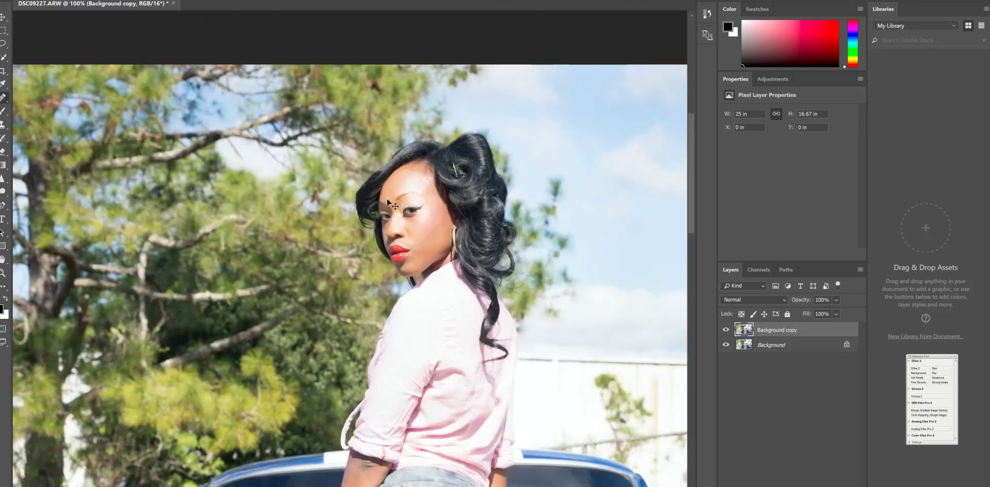
scroll(386, 198, up, 2)
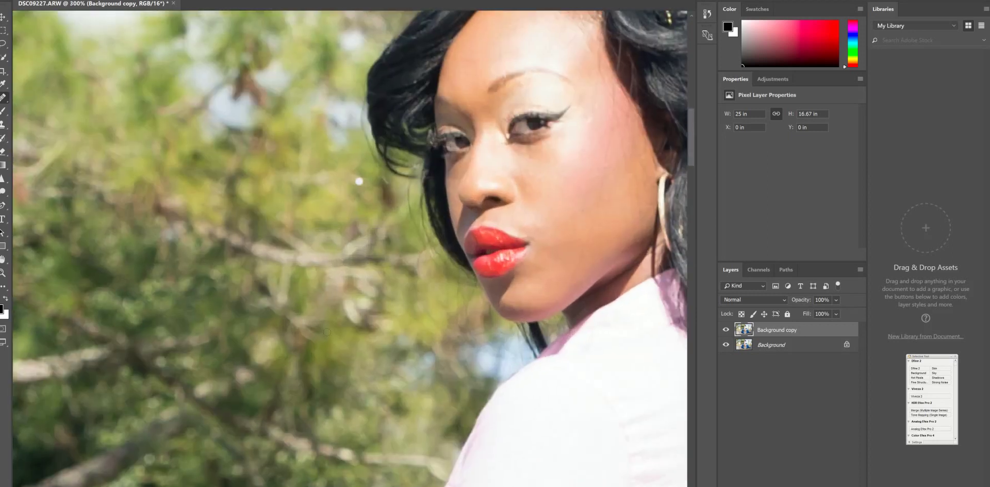
scroll(430, 464, right, 3)
scroll(430, 464, right, 2)
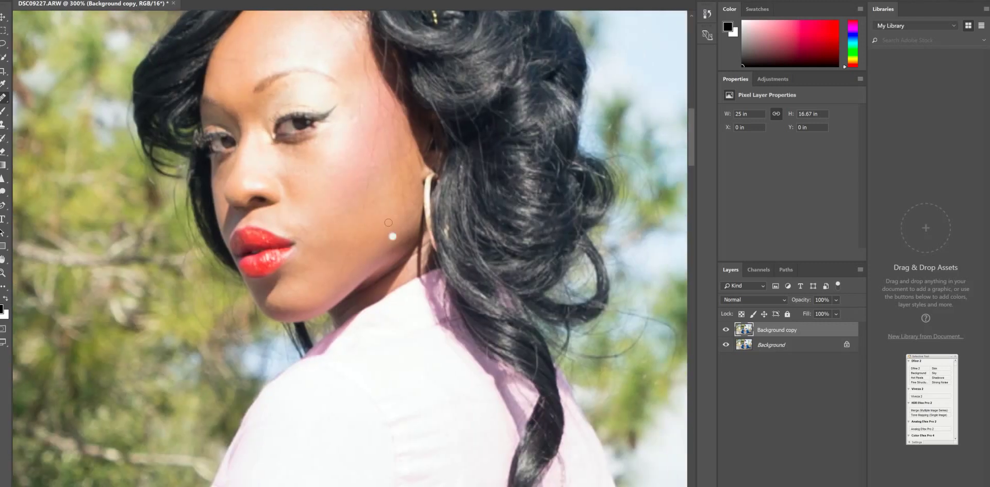
scroll(385, 213, up, 1)
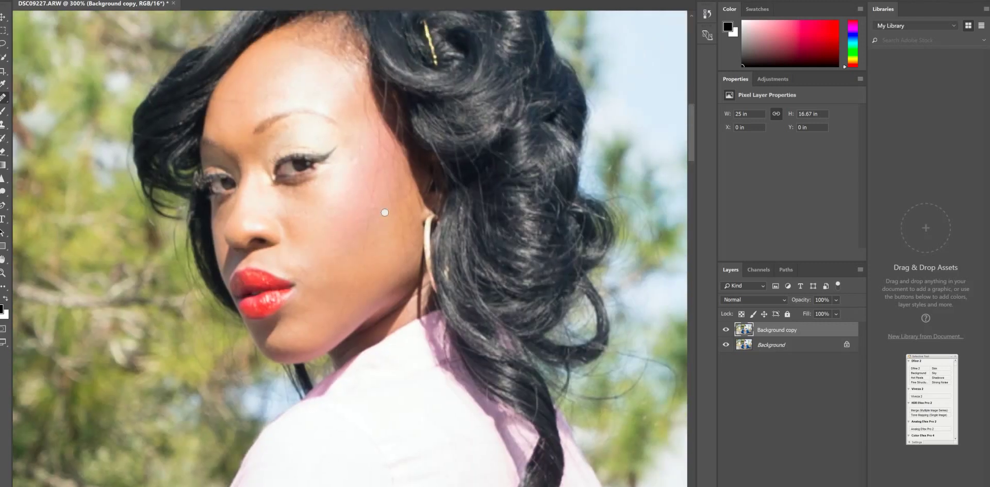
alt+click(326, 191)
click(348, 164)
scroll(336, 266, down, 1)
key(bracketleft)
key(bracketleft)
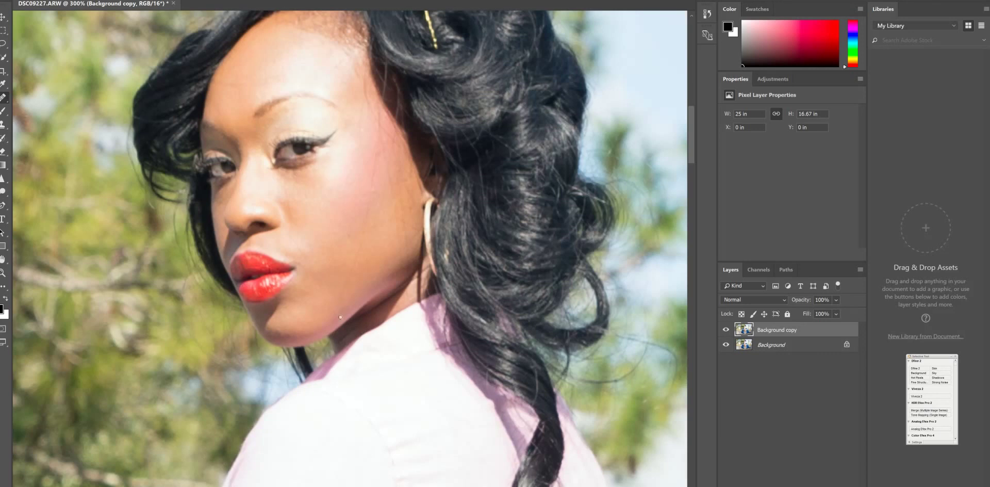
alt+click(317, 250)
- Smooth the skin across her cheek and forehead with healing strokes
drag(373, 185, 377, 159)
drag(372, 175, 368, 171)
mouse_move(373, 182)
mouse_down()
mouse_move(347, 186)
mouse_move(360, 138)
mouse_up()
drag(359, 126, 364, 104)
drag(372, 157, 380, 141)
drag(379, 139, 389, 175)
drag(378, 116, 364, 91)
mouse_move(393, 182)
mouse_down()
mouse_move(394, 193)
mouse_move(393, 183)
mouse_up()
drag(408, 249, 406, 237)
mouse_move(401, 186)
mouse_down()
mouse_move(399, 173)
mouse_move(406, 184)
mouse_move(410, 175)
mouse_up()
drag(417, 181, 407, 217)
mouse_move(400, 229)
mouse_down()
mouse_move(399, 250)
mouse_move(417, 231)
mouse_up()
drag(232, 83, 226, 83)
- Select the Burn Tool with a 4500 px, 0% hardness brush
click(7, 192)
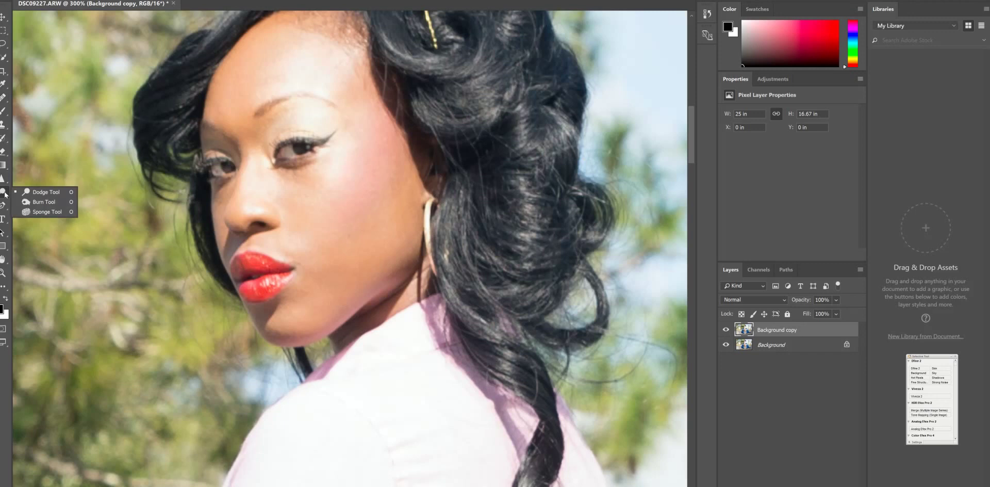
click(44, 202)
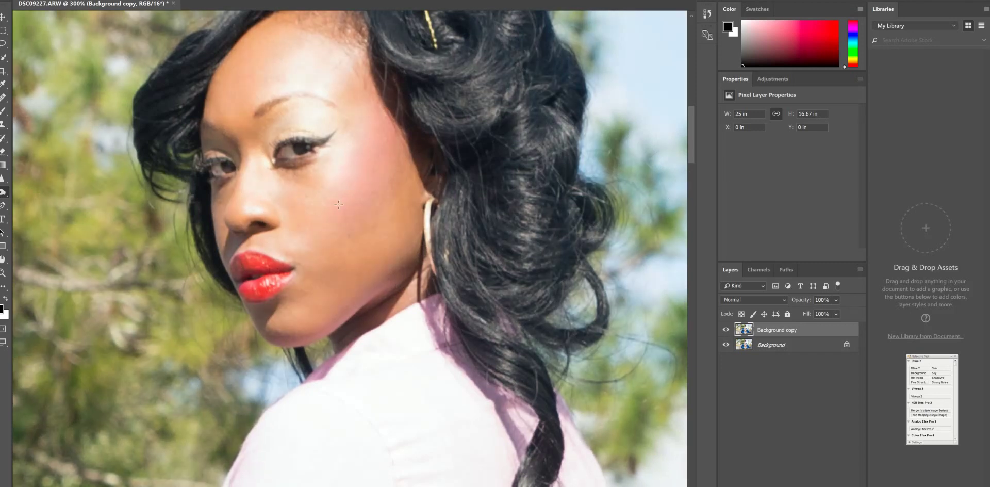
right_click(5, 192)
click(28, 201)
right_click(62, 62)
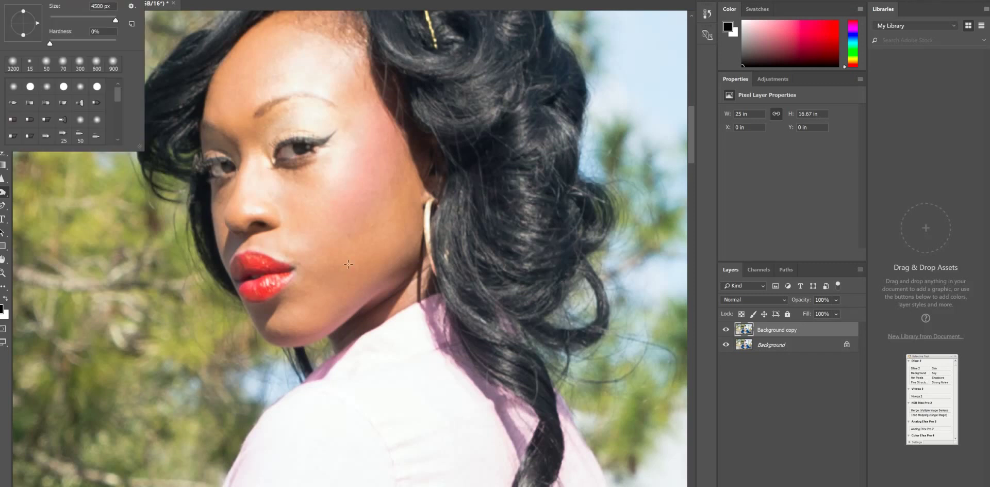
click(772, 221)
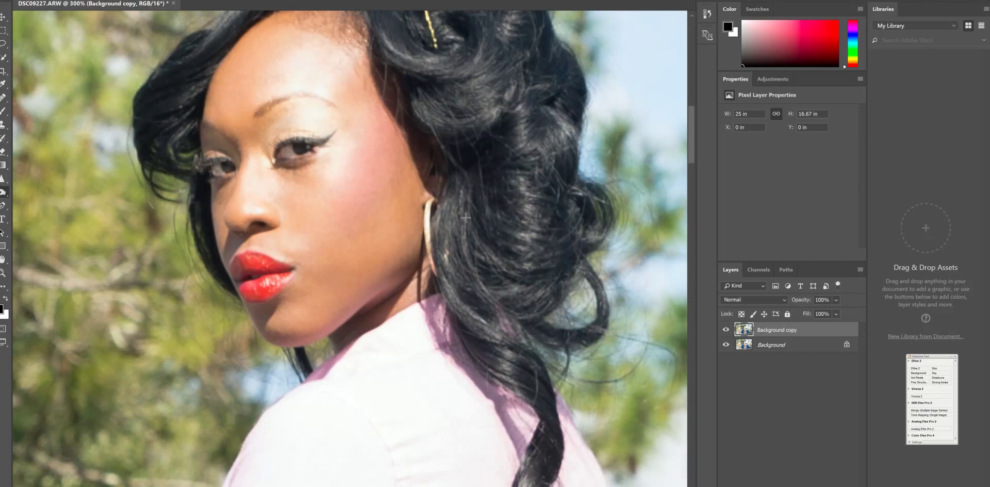
key(ctrl+1)
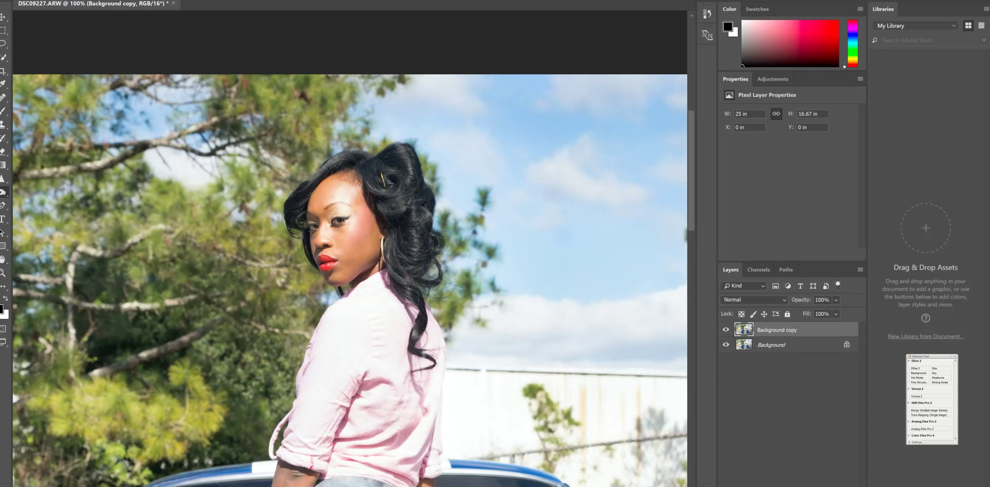
- Zoom out to 33.3% to see the whole scene and reduce the brush size
key(ctrl+minus)
key(ctrl+minus)
key(ctrl+minus)
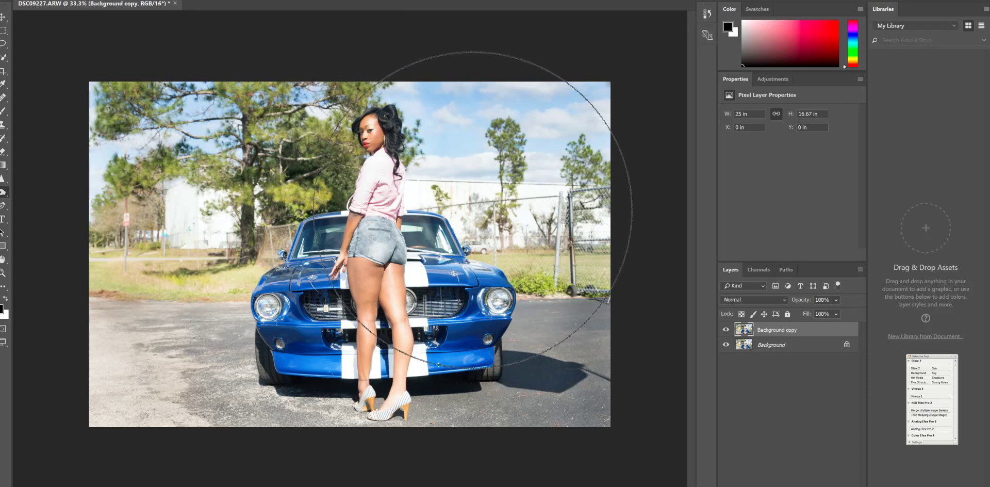
key(bracketleft)
key(bracketleft)
key(bracketleft)
key(bracketleft)
key(bracketleft)
key(bracketleft)
key(bracketleft)
key(bracketleft)
key(bracketleft)
key(bracketleft)
key(bracketleft)
key(bracketleft)
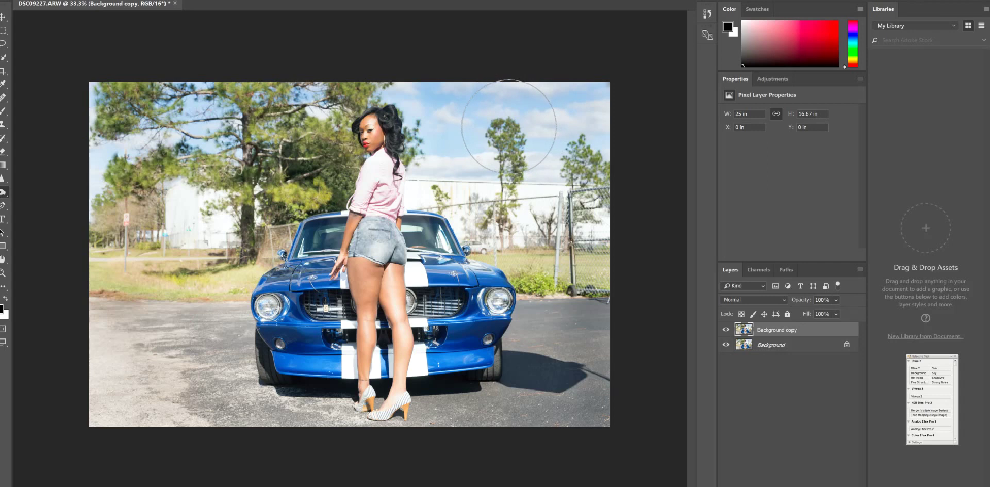
- With a smaller brush, work over the asphalt in the lower-left corner
key(bracketleft)
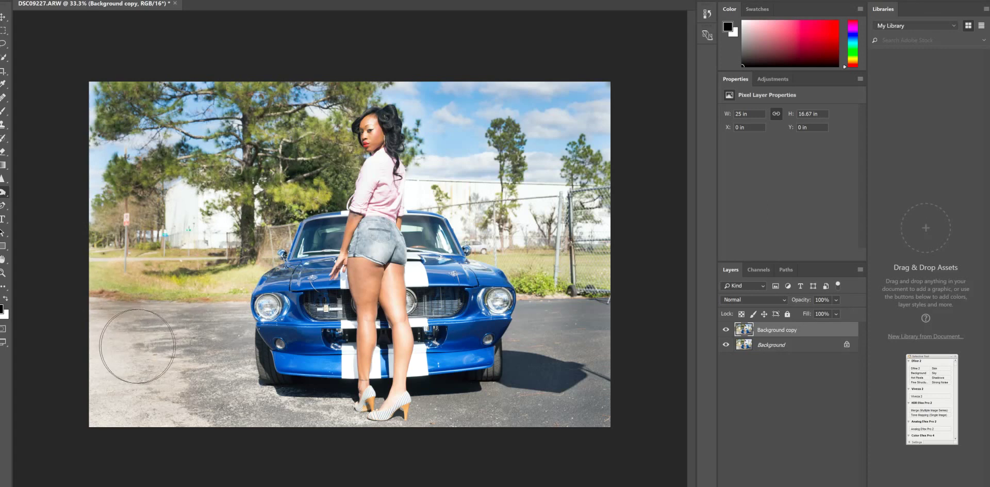
drag(138, 346, 129, 404)
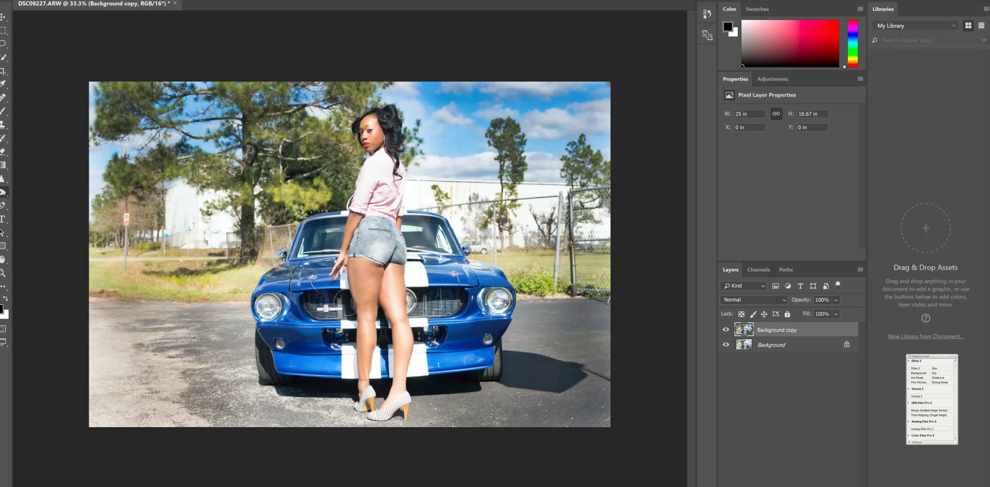
scroll(352, 308, up, 1)
scroll(352, 308, up, 1)
scroll(352, 308, up, 1)
scroll(346, 302, up, 2)
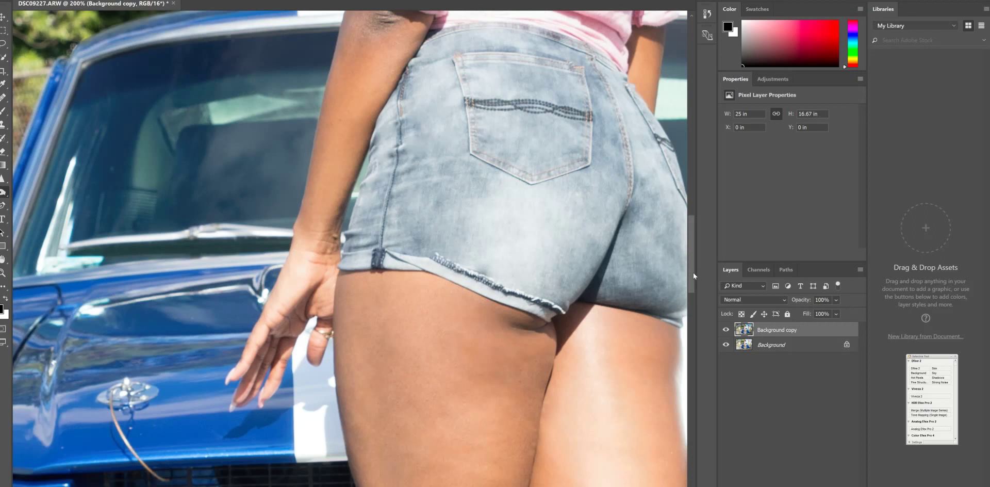
- Pan to her face, shrink the brush and paint over the cheek to deepen the pink blush
drag(693, 272, 690, 216)
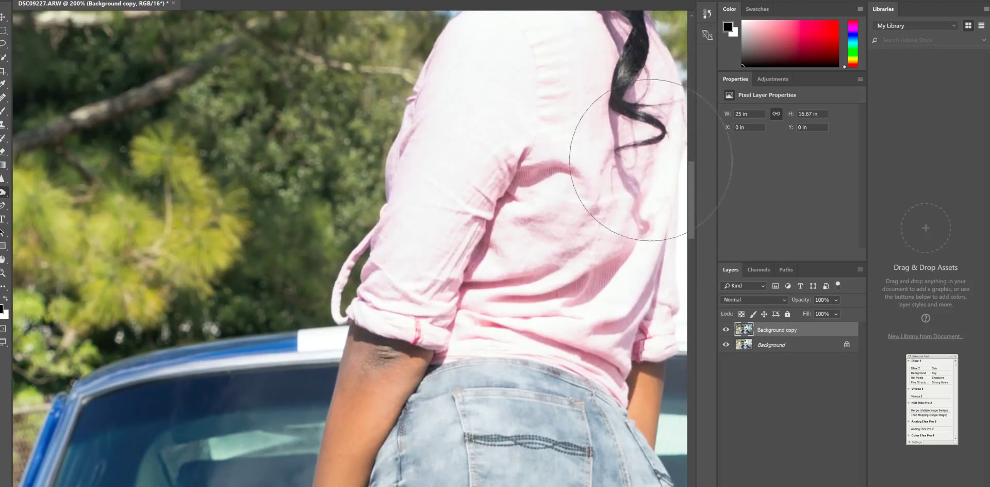
drag(694, 175, 687, 114)
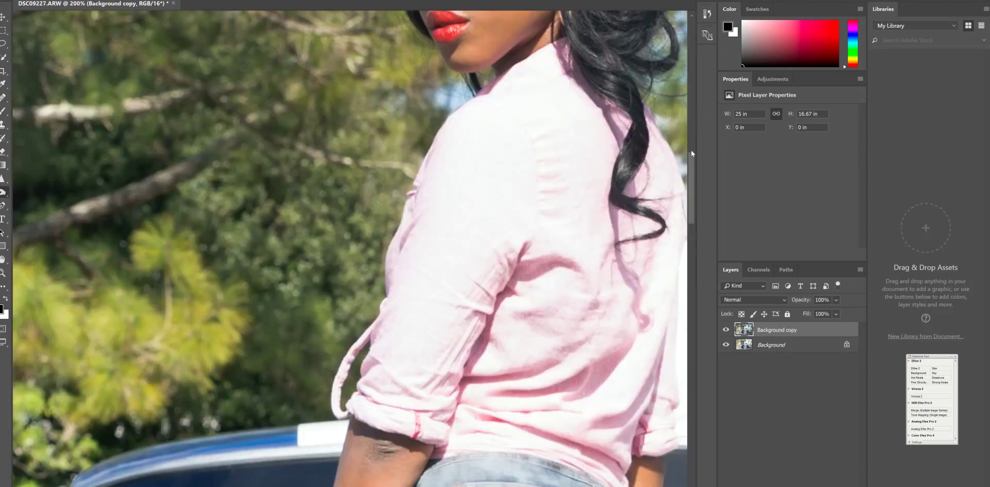
key(bracketleft)
key(bracketleft)
key(bracketleft)
key(bracketleft)
key(bracketleft)
key(bracketleft)
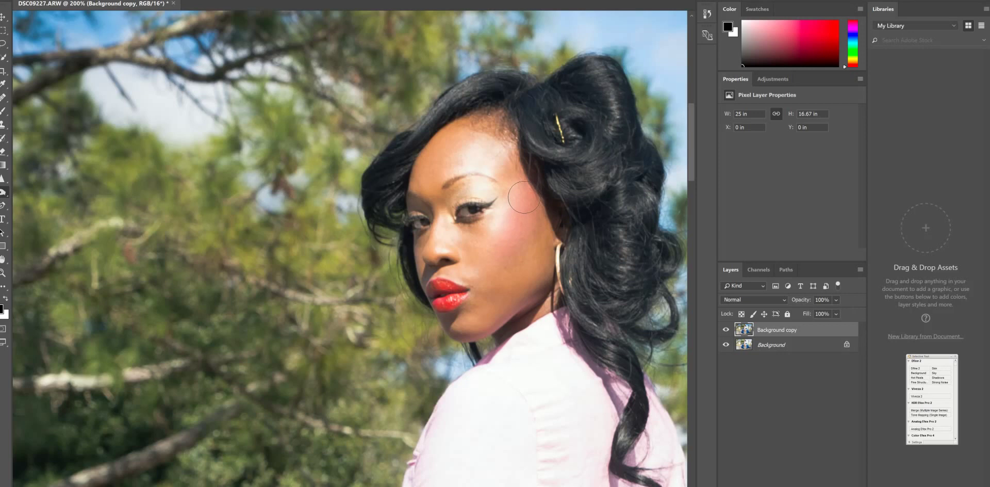
key(bracketleft)
click(516, 238)
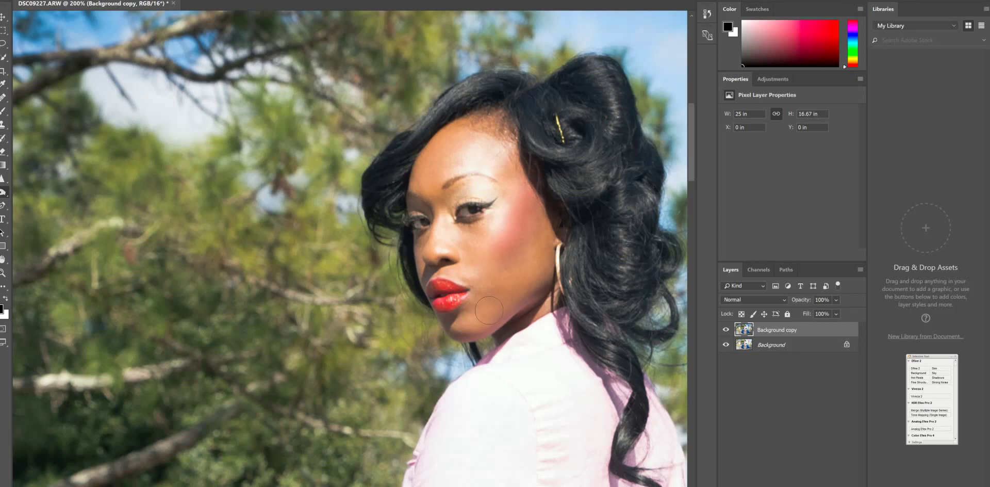
mouse_move(483, 277)
mouse_down()
mouse_move(520, 210)
mouse_move(499, 266)
mouse_up()
key(ctrl+minus)
key(ctrl+minus)
key(ctrl+minus)
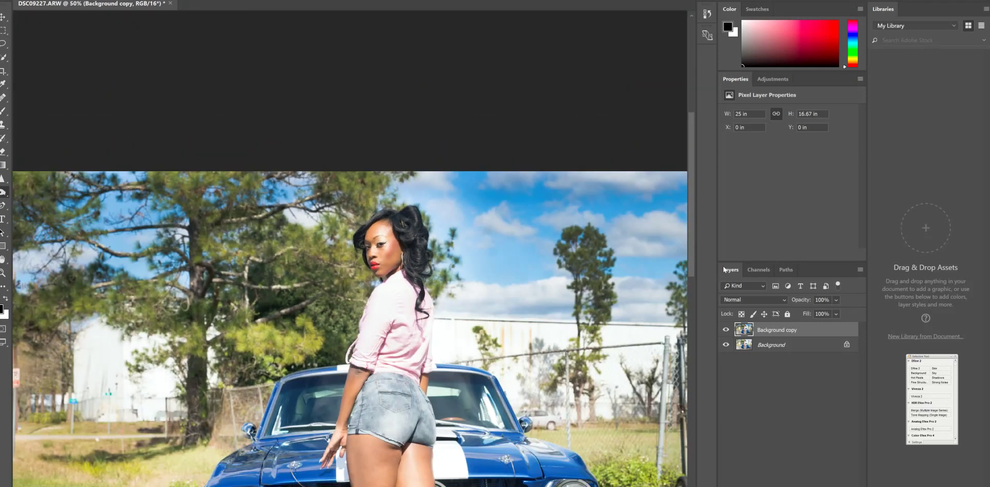
- Zoom the portrait to 100% and scroll up to frame the woman's head down to the hood
key(ctrl+minus)
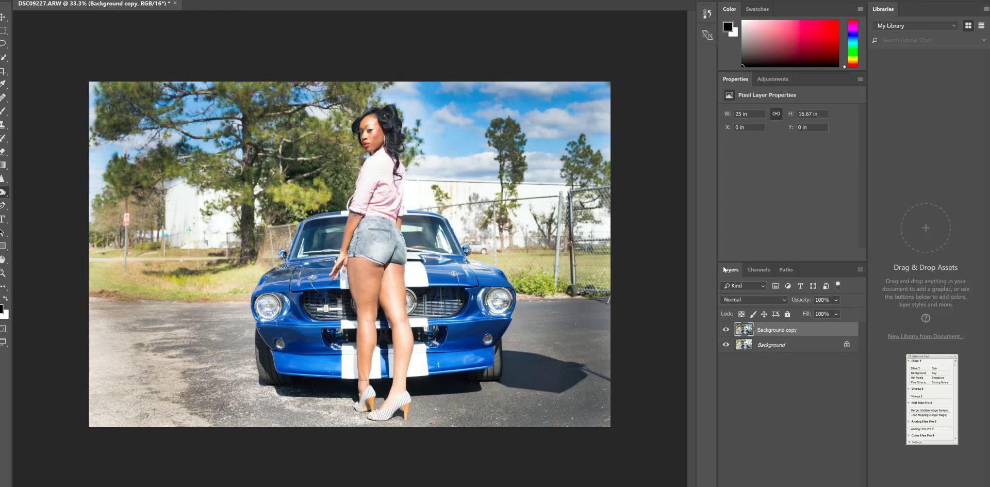
key(ctrl+plus)
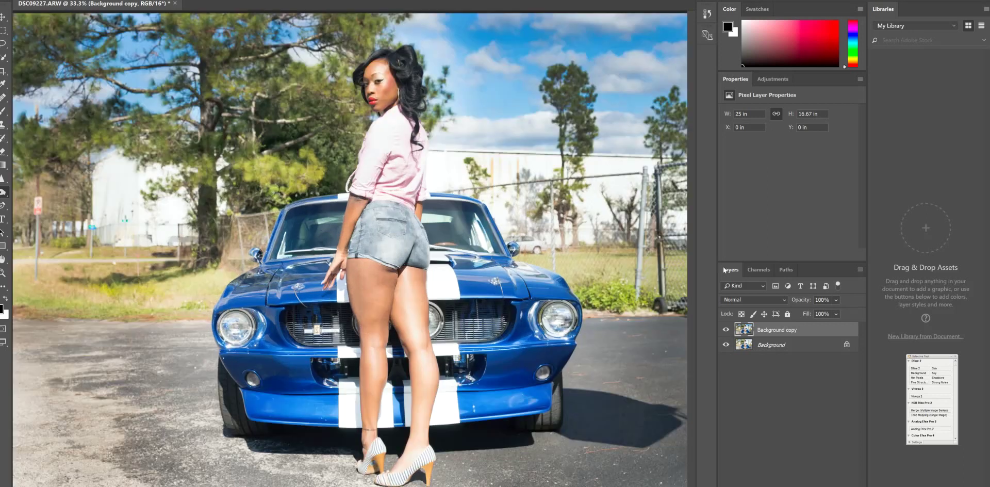
key(ctrl+plus)
key(ctrl+plus)
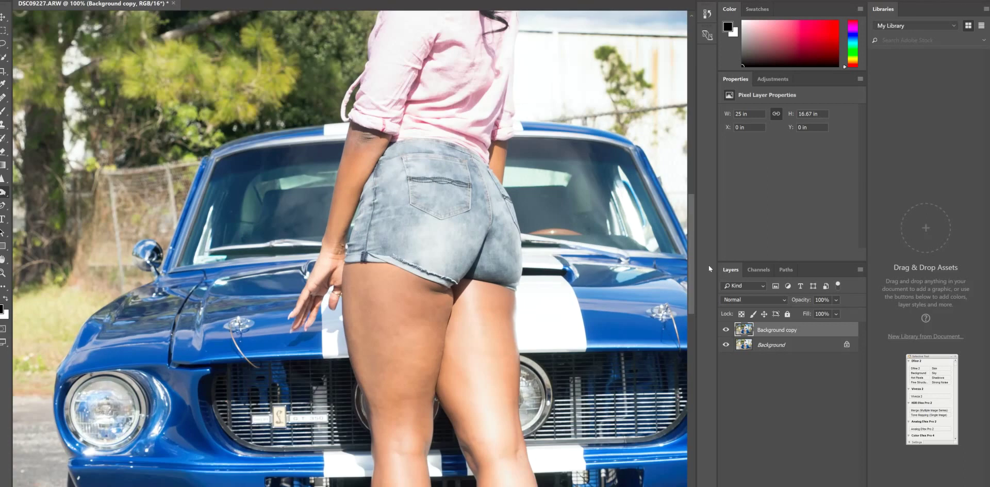
scroll(694, 235, up, 5)
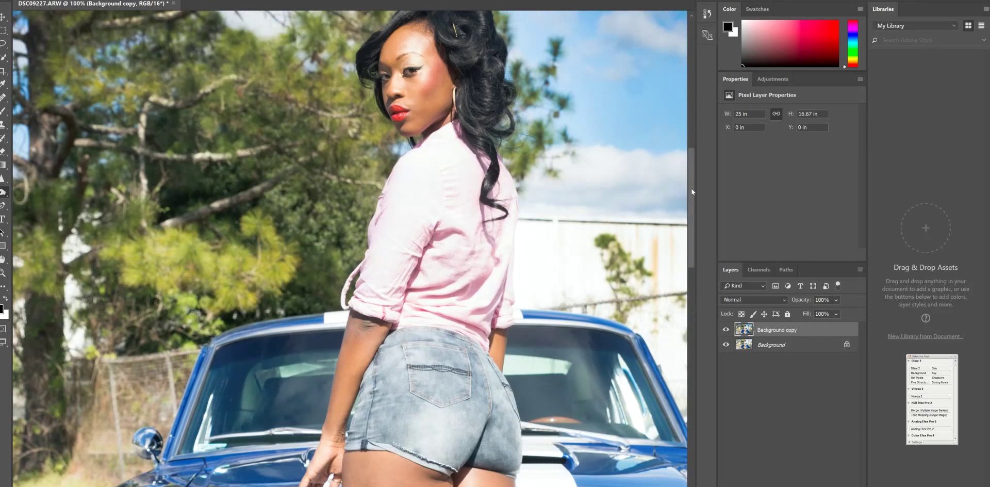
click(836, 302)
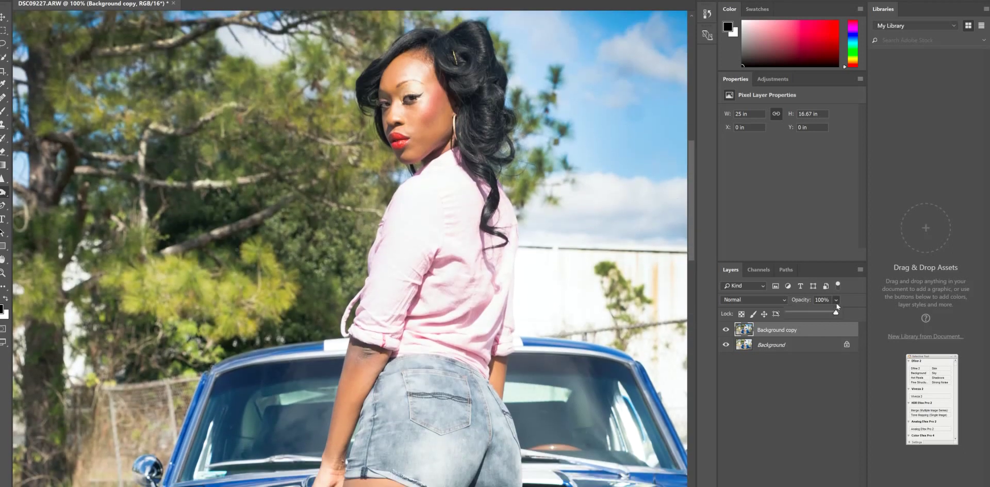
- Preview the Background copy layer at about 48–57% opacity, then return it to 100%
mouse_move(835, 314)
mouse_down()
mouse_move(793, 315)
mouse_move(808, 315)
mouse_up()
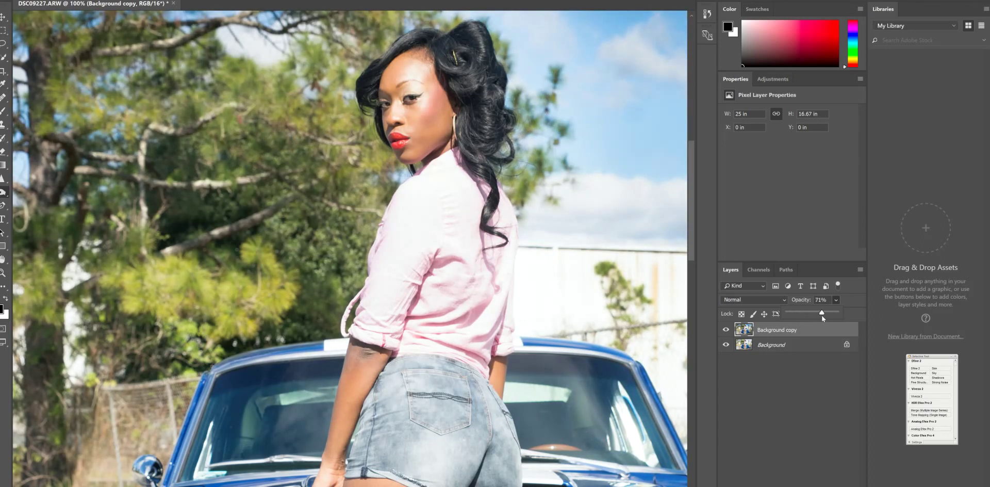
drag(821, 315, 815, 316)
key(ctrl+minus)
key(ctrl+minus)
key(ctrl+minus)
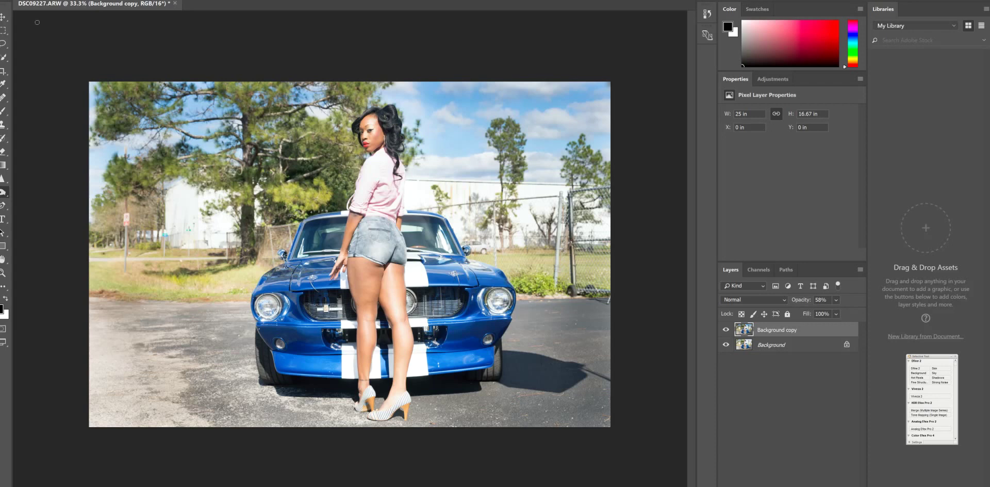
key(0)
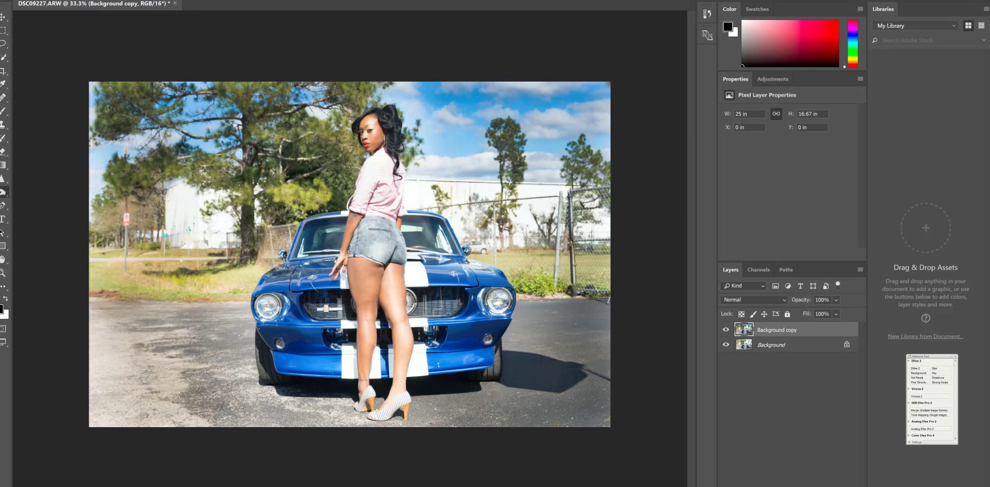
- Switch to the Healing Brush and heal the orange asphalt spot and the shadow's tip
right_click(6, 97)
click(43, 110)
click(565, 411)
click(568, 363)
drag(563, 384, 526, 387)
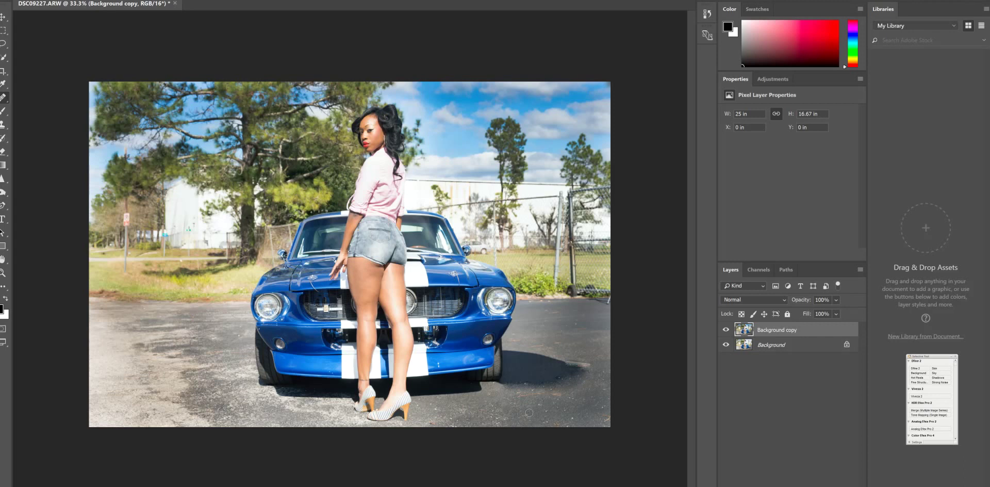
- Sample clean asphalt and heal along the car's shadow to even it out
alt+click(528, 412)
drag(538, 395, 539, 395)
mouse_move(516, 353)
mouse_down()
mouse_move(551, 382)
mouse_move(528, 375)
mouse_up()
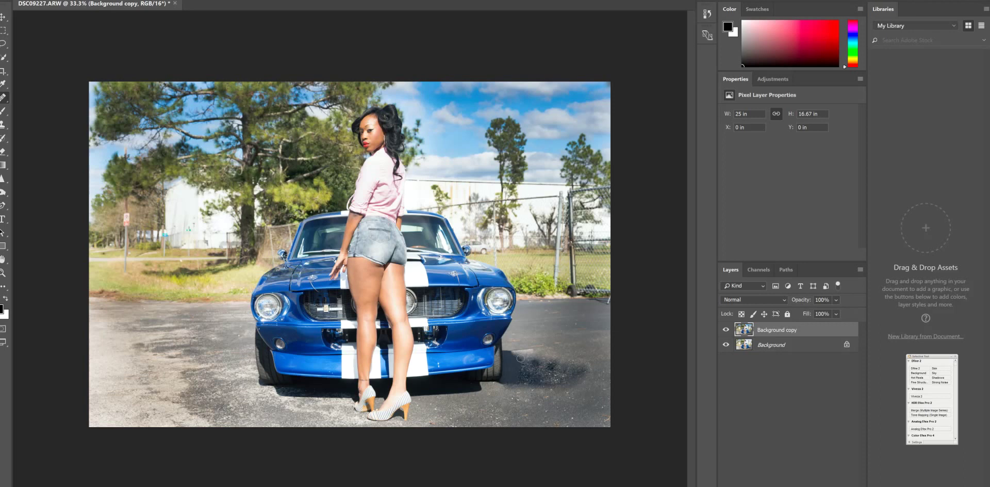
drag(521, 364, 507, 359)
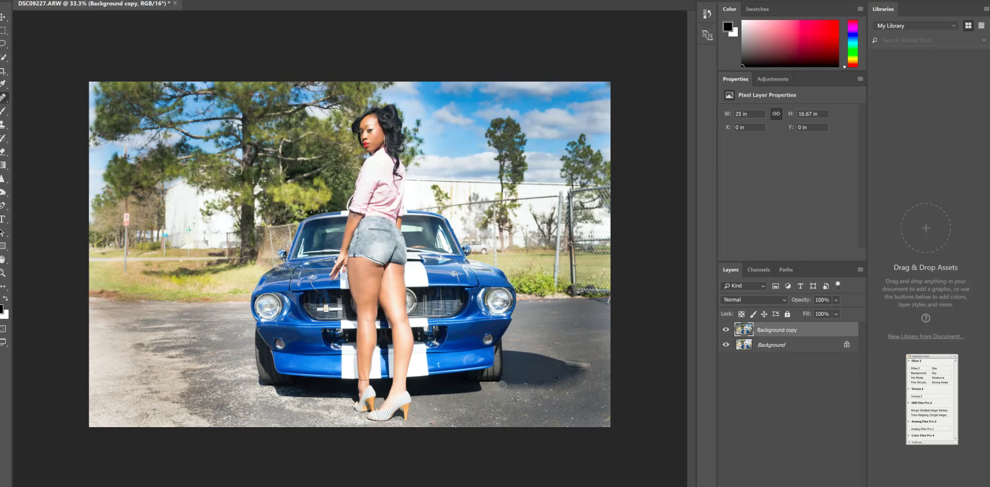
drag(510, 367, 508, 354)
drag(557, 375, 571, 367)
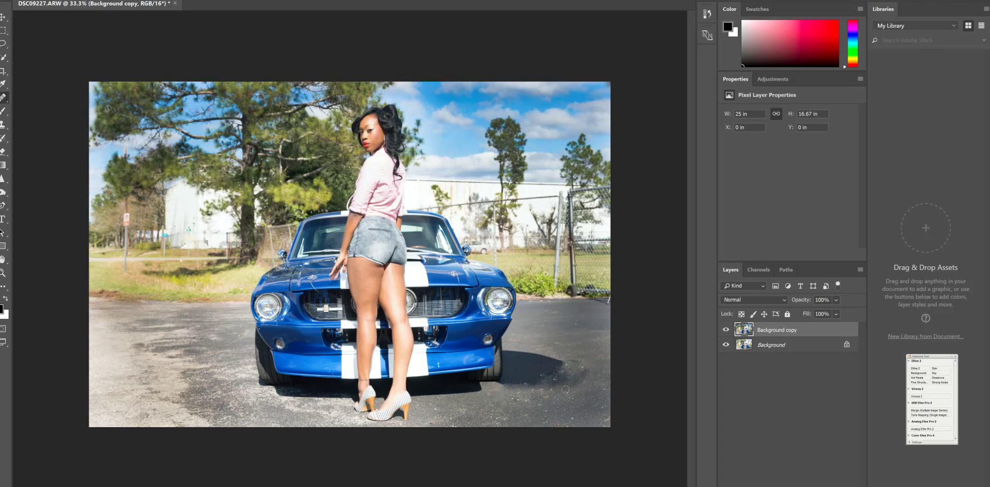
mouse_move(566, 367)
mouse_down()
mouse_move(553, 365)
mouse_move(535, 388)
mouse_move(527, 376)
mouse_up()
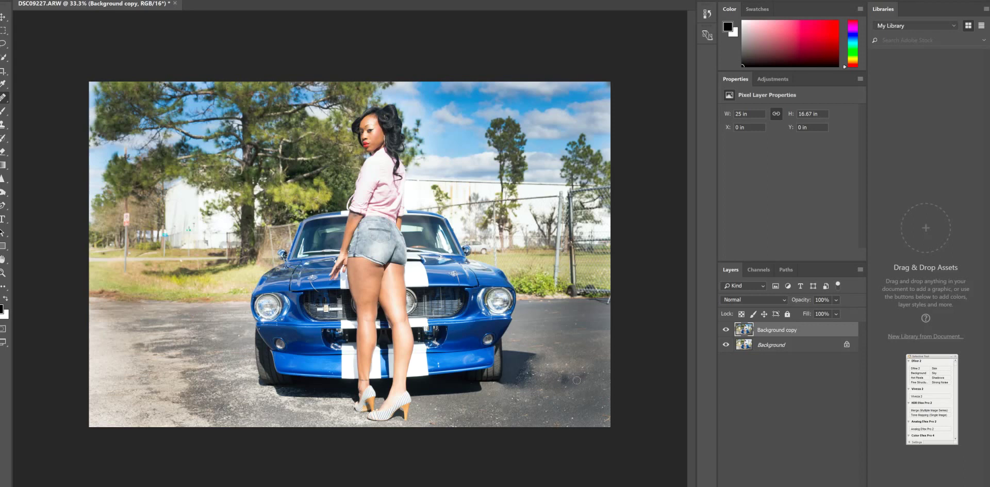
mouse_move(522, 381)
mouse_down()
mouse_move(528, 367)
mouse_move(523, 383)
mouse_up()
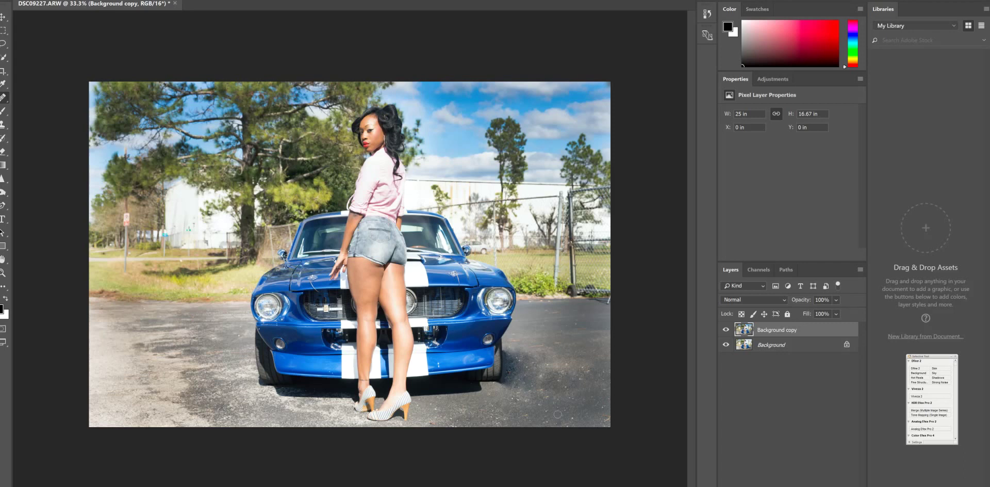
drag(499, 414, 503, 413)
- Enlarge the brush slightly and heal three small spots on the asphalt right of the car
key(bracketright)
alt+click(574, 411)
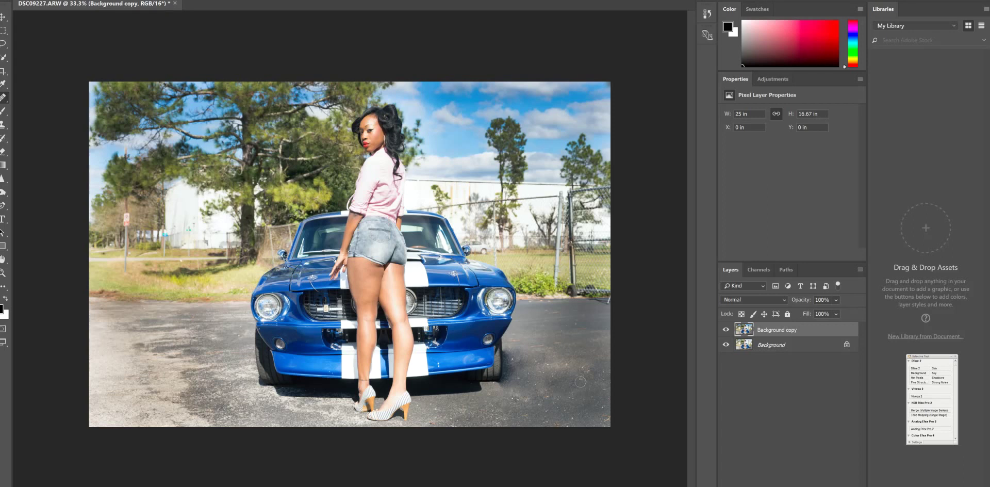
click(566, 354)
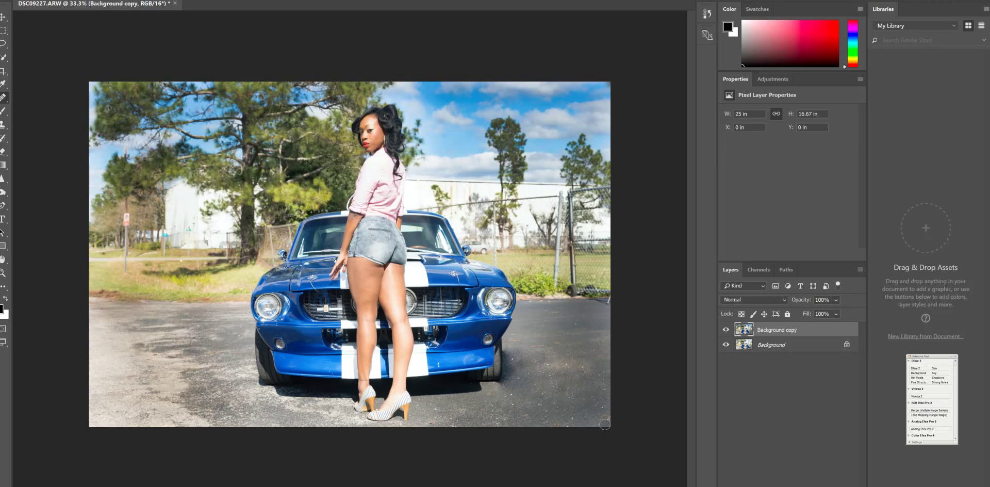
click(546, 377)
click(224, 403)
- Heal the mark beside the front wheel and lasso the asphalt patch to its right
drag(505, 375, 527, 380)
click(5, 45)
mouse_move(507, 351)
mouse_down()
mouse_move(506, 377)
mouse_move(504, 352)
mouse_move(523, 393)
mouse_up()
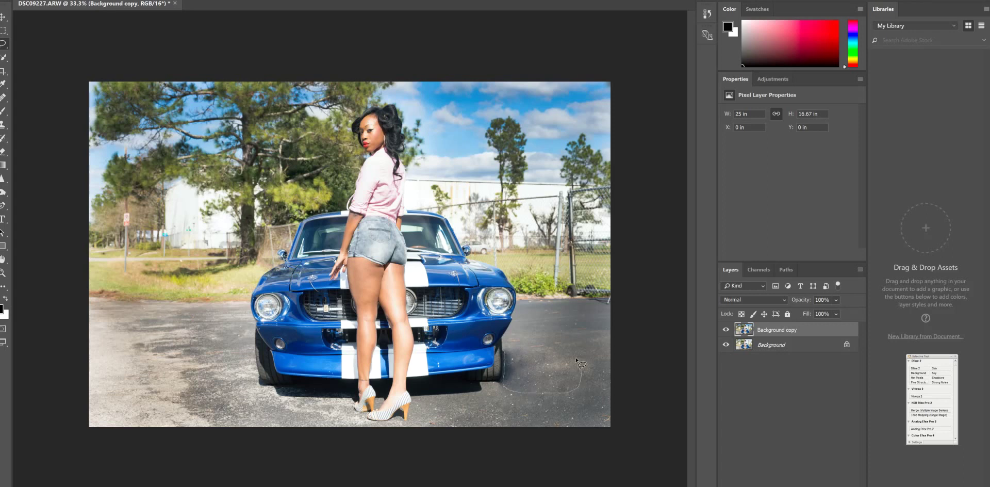
drag(522, 393, 508, 356)
key(alt+t)
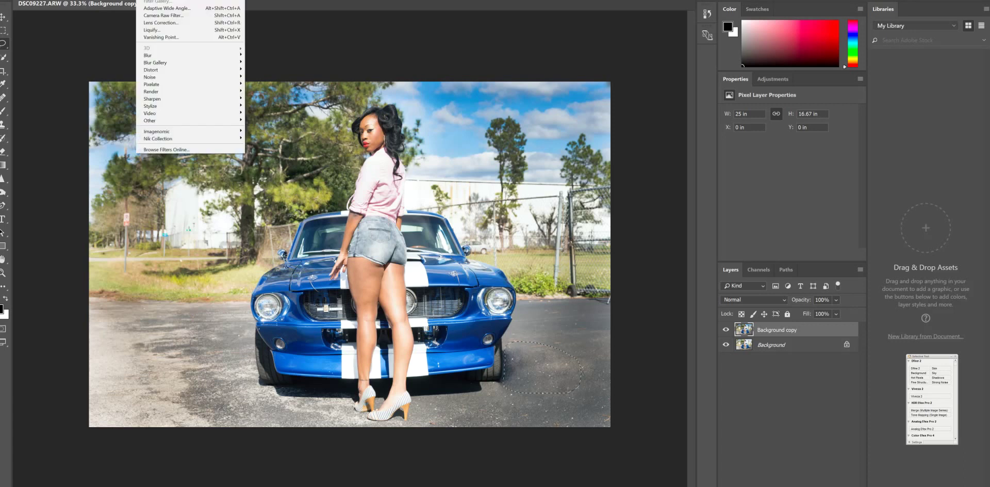
- Fill the lassoed asphalt patch using Edit > Fill with Content-Aware contents
key(Left)
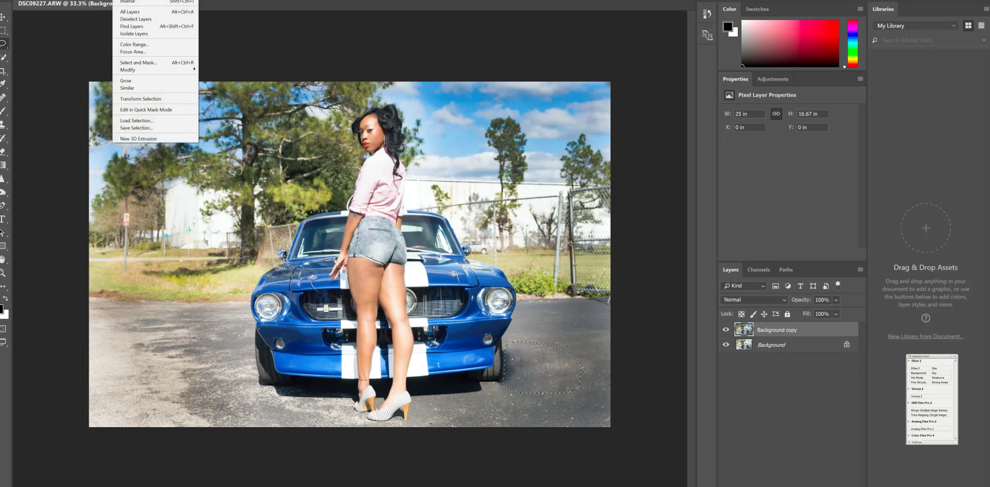
key(Left)
key(Left)
key(Left)
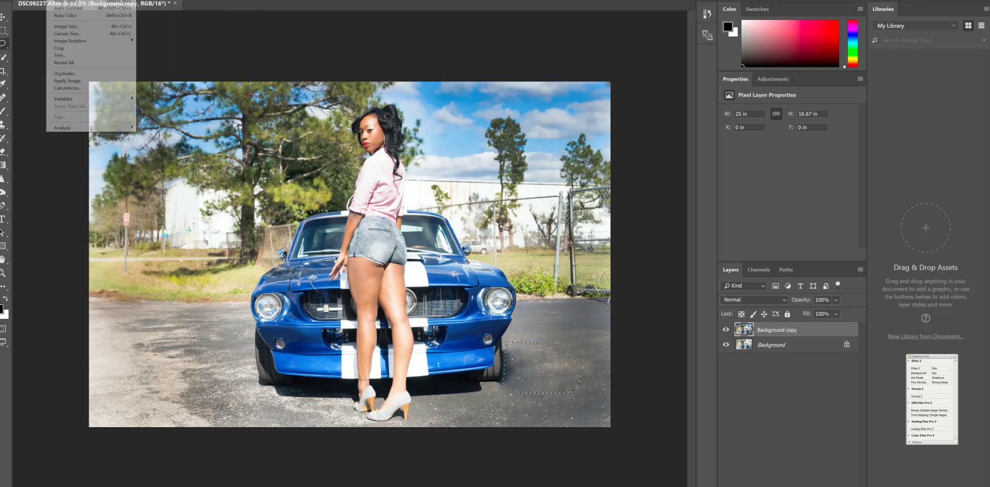
key(Left)
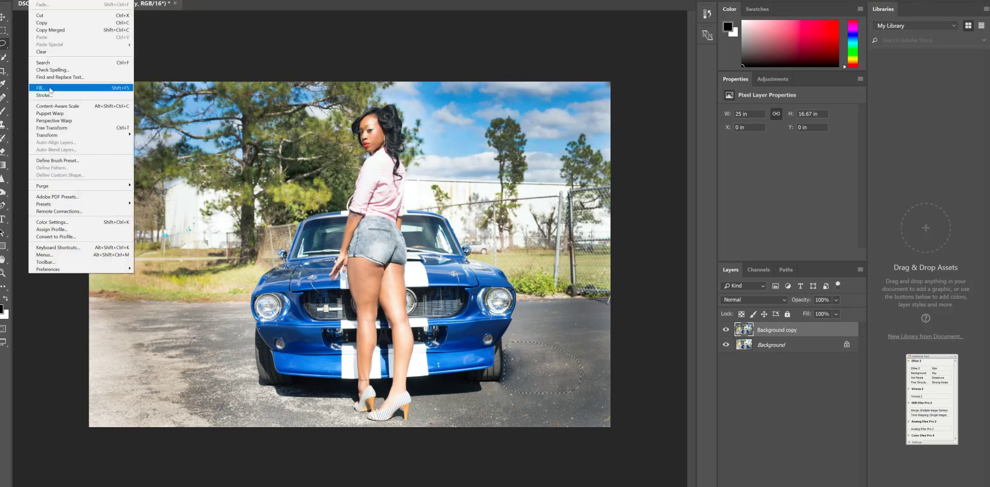
click(50, 89)
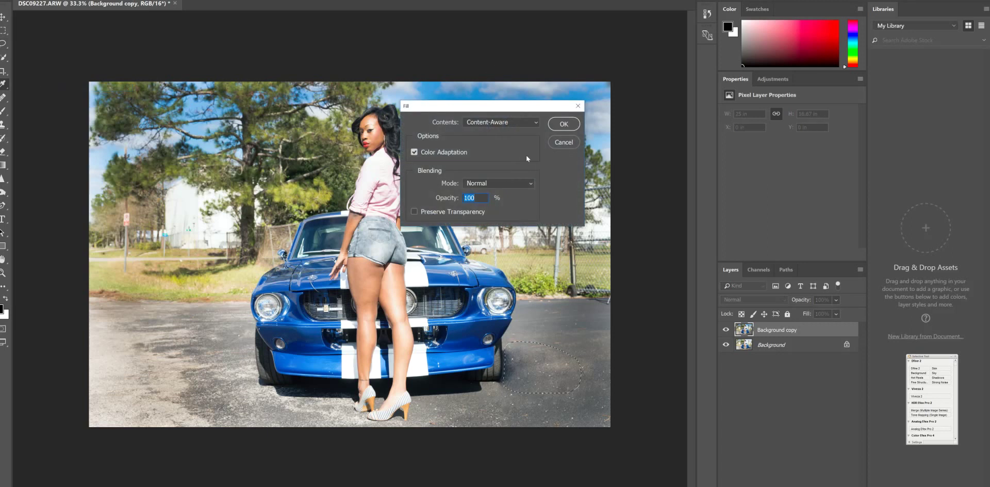
click(557, 124)
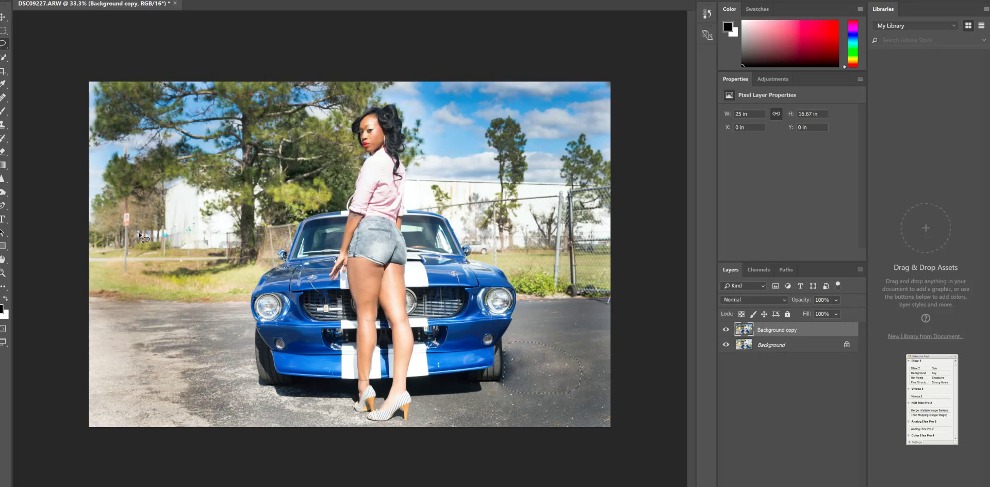
- Select the Spot Healing Brush Tool from the healing tool group
click(5, 101)
right_click(5, 101)
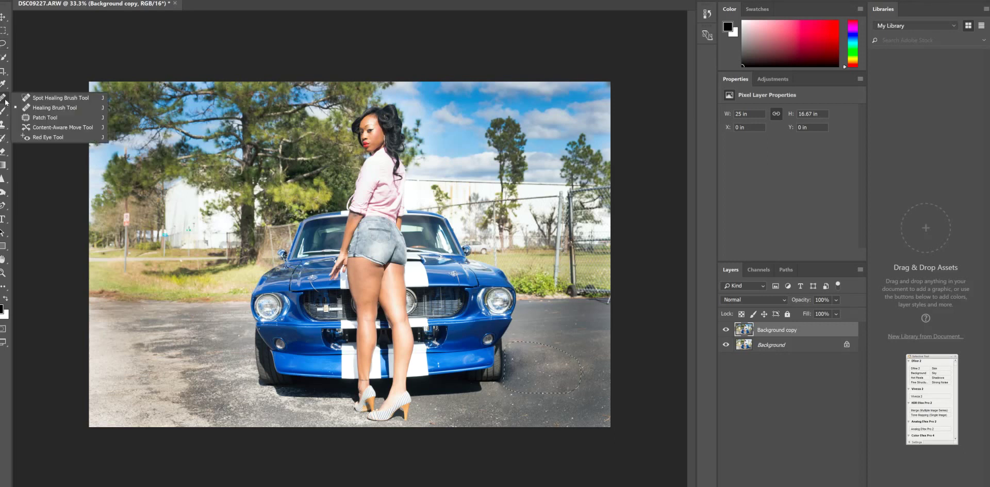
click(37, 103)
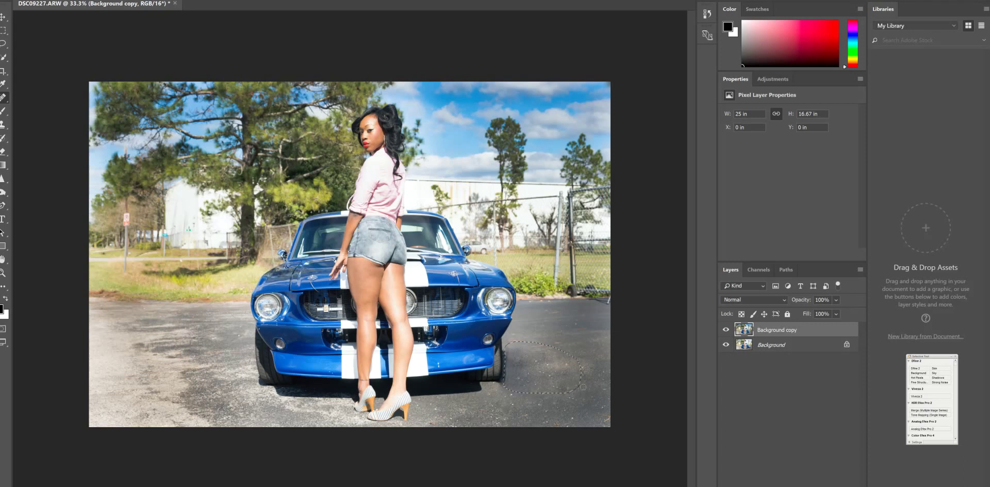
- Heal the mark inside the lassoed asphalt patch and deselect it
drag(528, 366, 517, 355)
key(alt+s)
key(d)
- Lasso another small asphalt area beside the wheel, heal it, and deselect
click(3, 44)
mouse_move(502, 360)
mouse_down()
mouse_move(499, 387)
mouse_move(509, 342)
mouse_move(506, 364)
mouse_up()
click(3, 97)
key(alt+s)
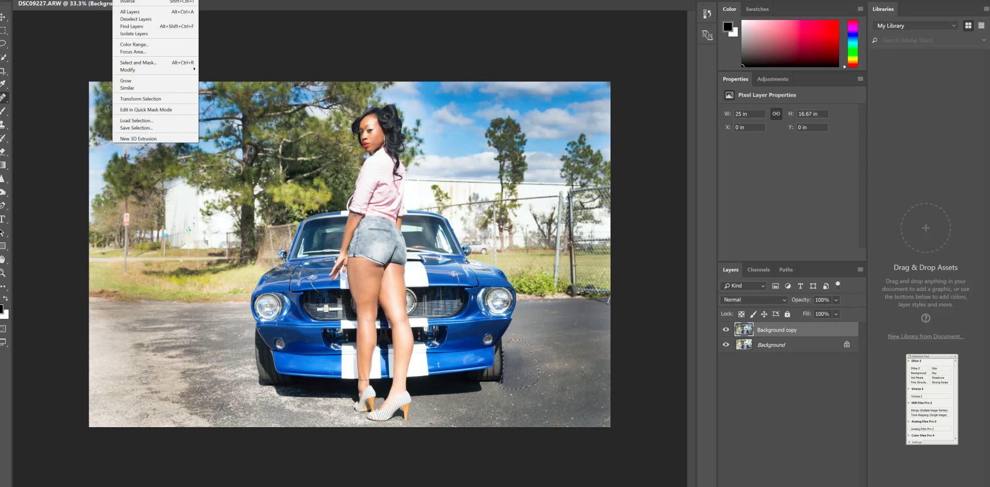
key(d)
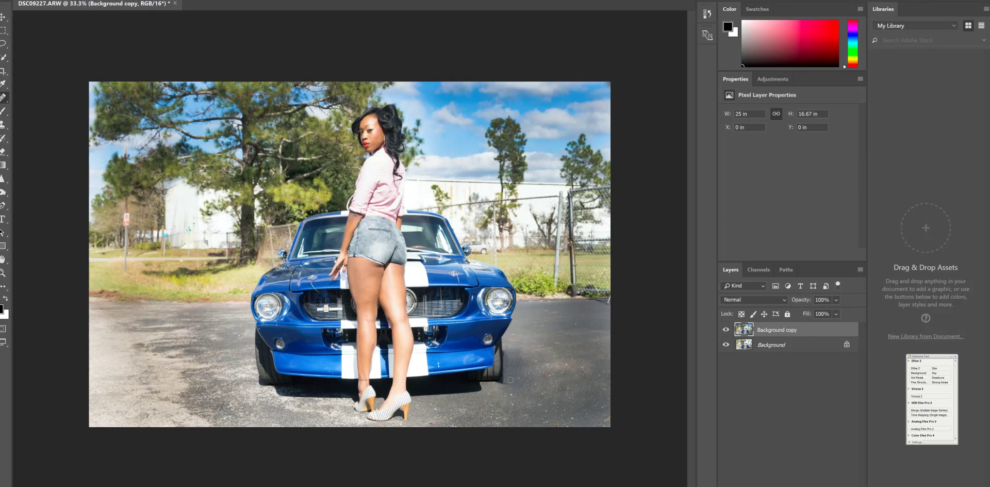
- Spot-heal four small marks on the asphalt beside the front wheel
click(523, 364)
click(518, 365)
click(506, 354)
click(503, 384)
- At 100% zoom, lasso the front tire's edge and heal along it with a smaller brush
key(ctrl+plus)
key(ctrl+plus)
key(ctrl+plus)
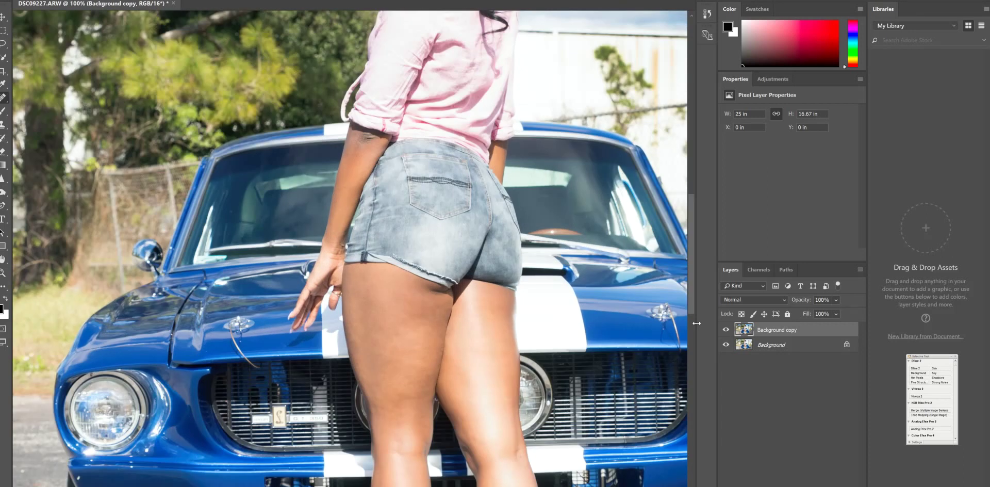
drag(691, 305, 691, 397)
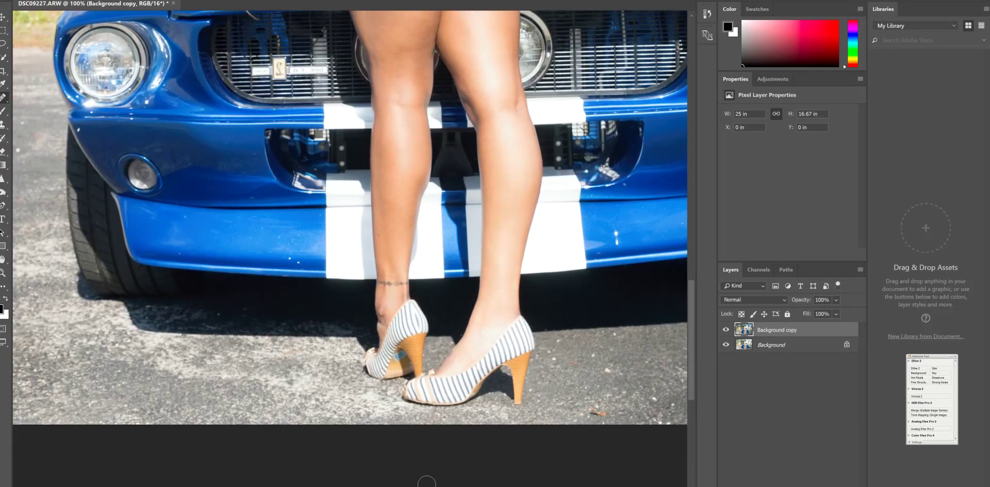
scroll(350, 217, right, 10)
scroll(350, 217, right, 1)
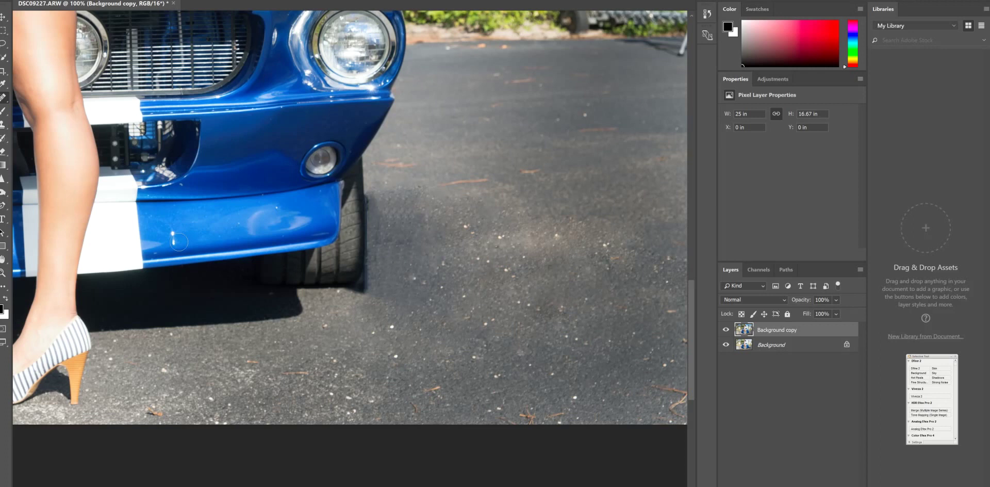
key(l)
mouse_move(365, 196)
mouse_down()
mouse_move(357, 282)
mouse_move(380, 306)
mouse_move(362, 192)
mouse_up()
key(j)
key(bracketleft)
key(bracketleft)
key(bracketleft)
mouse_move(367, 197)
mouse_down()
mouse_move(358, 285)
mouse_move(363, 278)
mouse_move(347, 288)
mouse_move(367, 280)
mouse_up()
drag(366, 194, 366, 214)
- Clear the selection around the tire and select the Spot Healing Brush
key(alt+e)
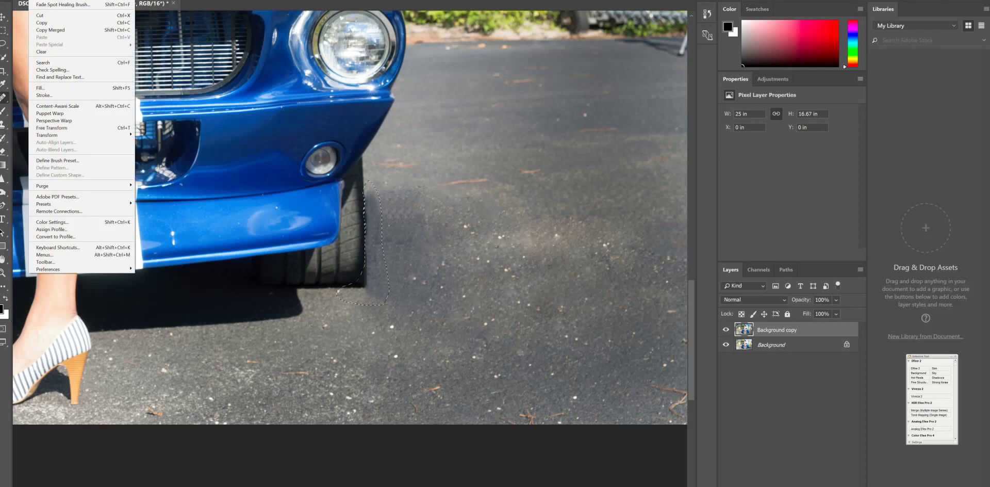
key(Right)
key(Right)
key(Right)
key(Right)
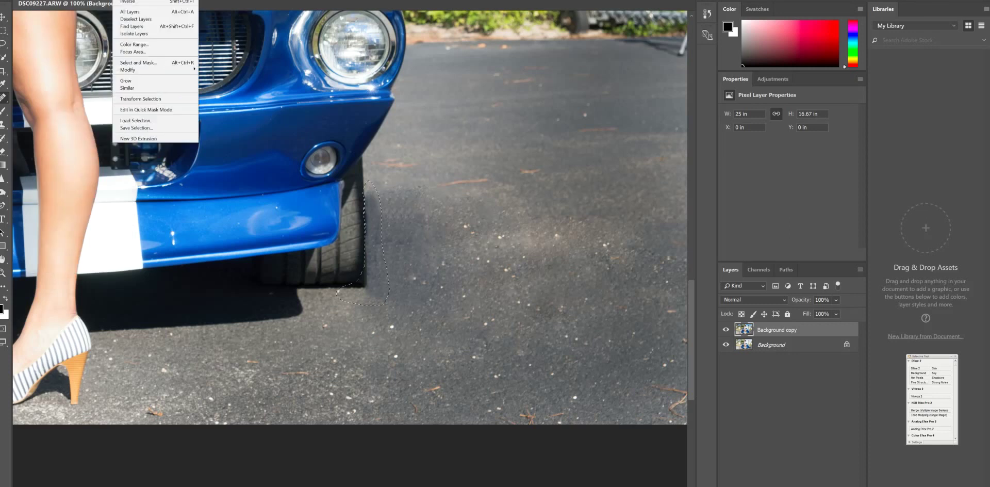
key(ctrl+d)
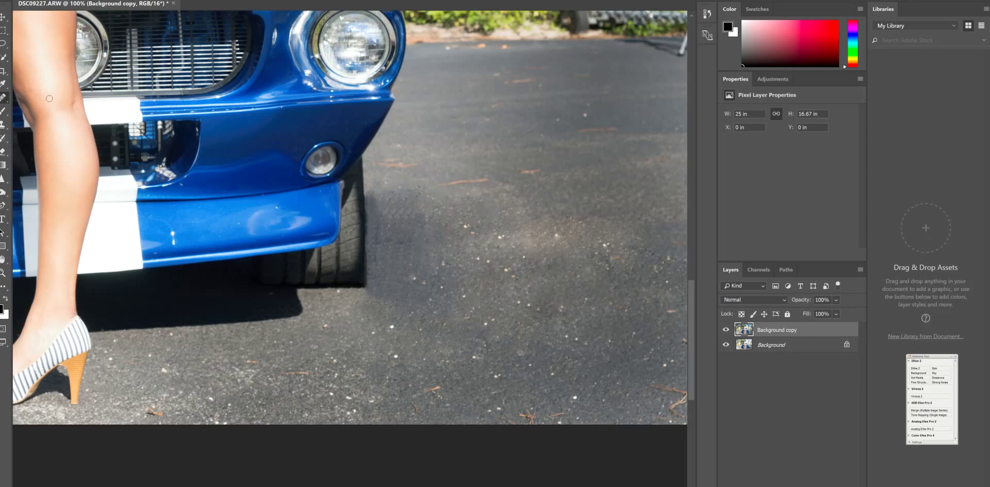
right_click(1, 97)
click(23, 106)
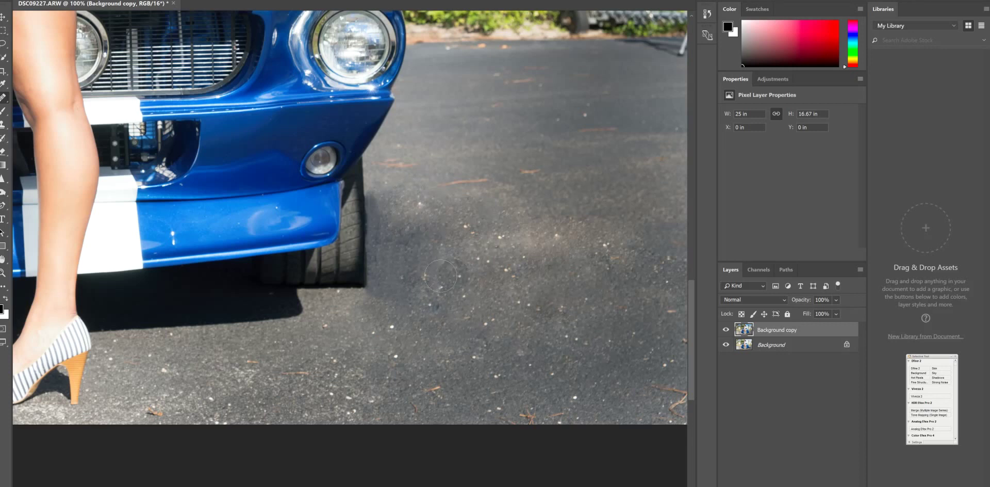
- Heal a streak and thirteen light specks on the asphalt right of the car
mouse_move(416, 234)
mouse_down()
mouse_move(406, 273)
mouse_move(443, 304)
mouse_up()
click(466, 228)
click(411, 240)
click(531, 257)
click(471, 290)
click(397, 230)
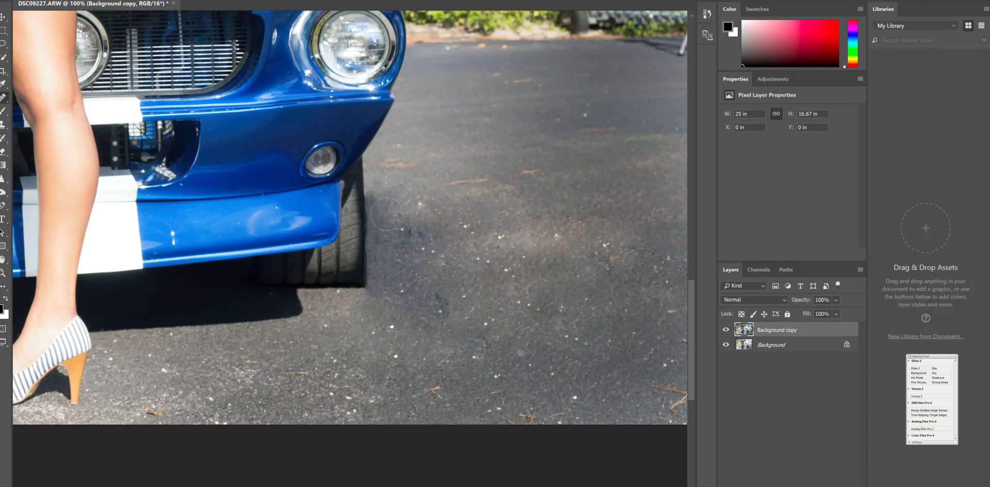
click(461, 215)
click(442, 298)
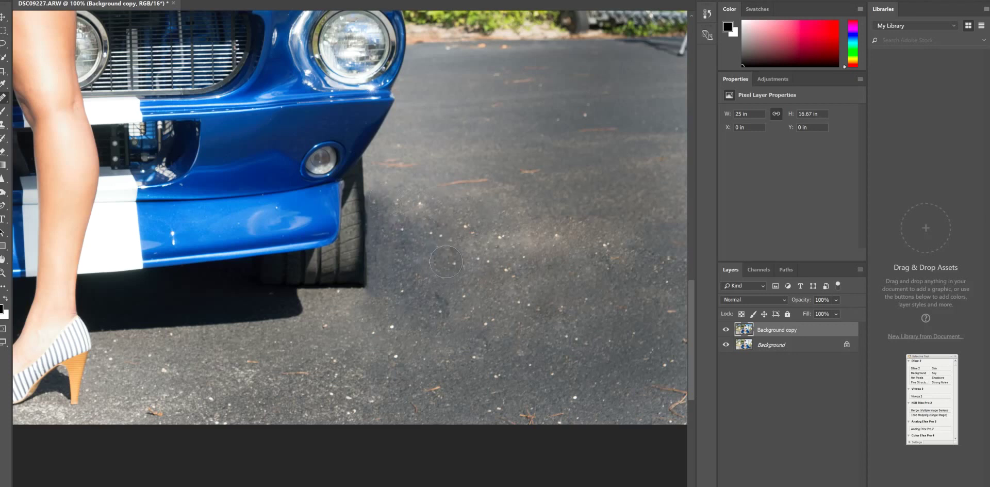
click(467, 279)
click(500, 326)
click(495, 306)
click(491, 274)
click(510, 290)
click(494, 267)
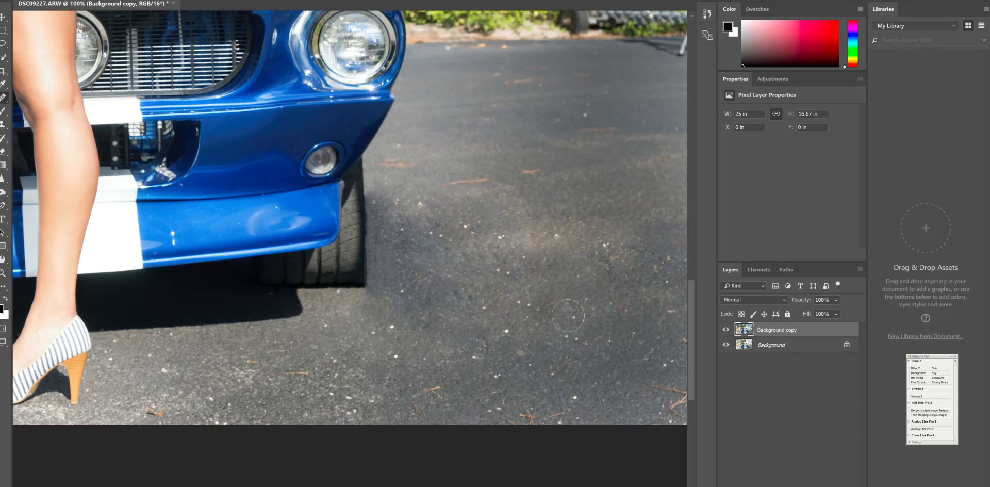
- Switch to the Burn Tool with a larger brush and darken the asphalt right of the car
key(ctrl+minus)
key(ctrl+minus)
key(ctrl+minus)
key(ctrl+minus)
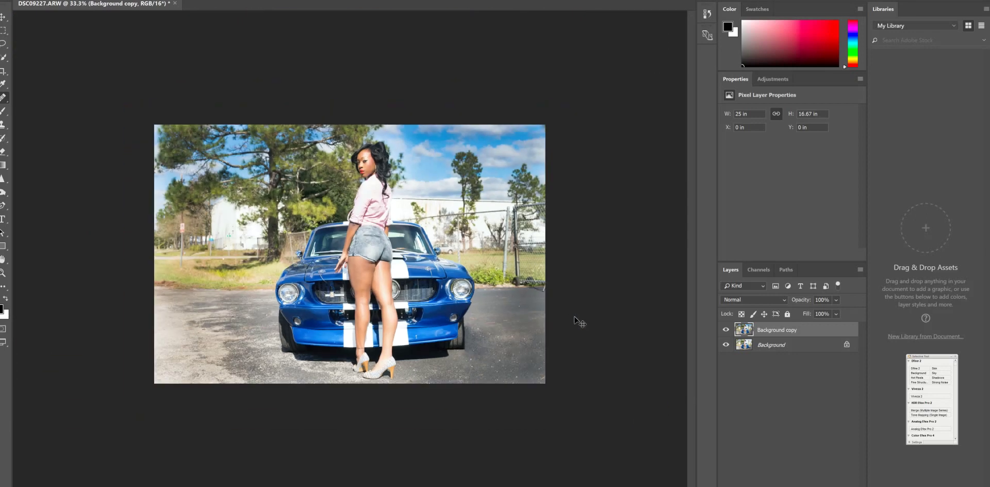
key(ctrl+plus)
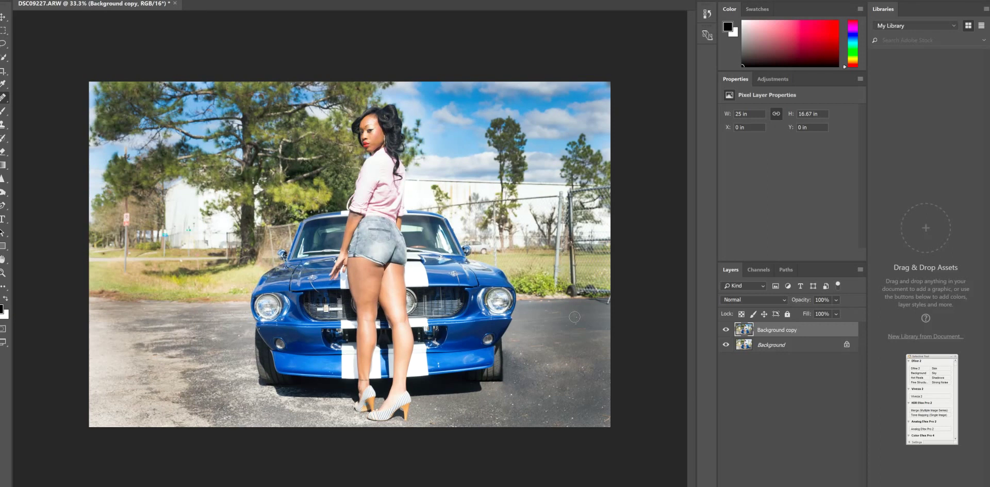
right_click(3, 191)
click(31, 202)
key(bracketright)
key(bracketright)
key(bracketright)
mouse_move(553, 342)
mouse_down()
mouse_move(612, 377)
mouse_move(517, 402)
mouse_move(528, 338)
mouse_move(552, 314)
mouse_move(619, 316)
mouse_move(617, 428)
mouse_move(507, 428)
mouse_move(511, 405)
mouse_move(477, 405)
mouse_move(443, 418)
mouse_move(420, 449)
mouse_move(289, 440)
mouse_move(309, 420)
mouse_move(410, 435)
mouse_move(322, 409)
mouse_move(149, 411)
mouse_move(110, 333)
mouse_move(115, 313)
mouse_move(126, 370)
mouse_move(144, 332)
mouse_up()
- Burn the left road area, the asphalt along the tyre, and beside the headlight
mouse_move(147, 318)
mouse_down()
mouse_move(209, 333)
mouse_move(194, 358)
mouse_move(214, 379)
mouse_move(252, 407)
mouse_move(299, 418)
mouse_move(245, 379)
mouse_move(198, 302)
mouse_move(230, 319)
mouse_up()
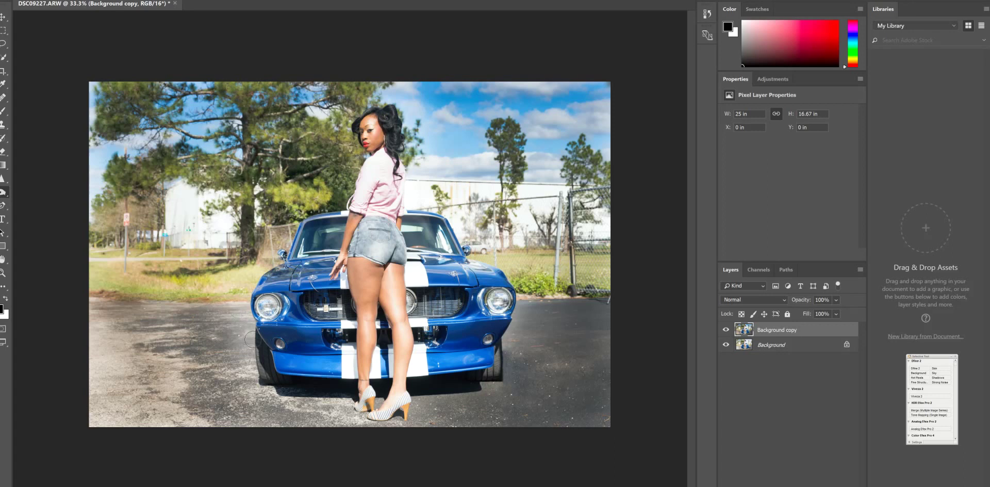
mouse_move(250, 342)
mouse_down()
mouse_move(270, 392)
mouse_move(359, 420)
mouse_move(404, 421)
mouse_move(412, 404)
mouse_move(365, 419)
mouse_move(367, 400)
mouse_move(346, 416)
mouse_move(496, 384)
mouse_move(506, 347)
mouse_move(506, 363)
mouse_move(484, 382)
mouse_move(497, 353)
mouse_move(498, 381)
mouse_move(445, 397)
mouse_move(551, 409)
mouse_up()
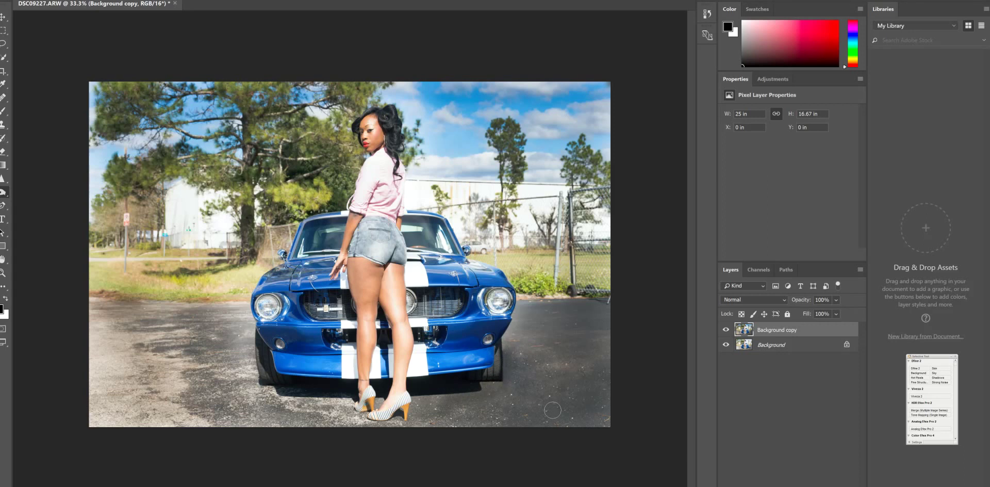
mouse_move(552, 410)
mouse_down()
mouse_move(528, 394)
mouse_move(522, 405)
mouse_up()
mouse_move(525, 312)
mouse_down()
mouse_move(510, 339)
mouse_move(539, 324)
mouse_up()
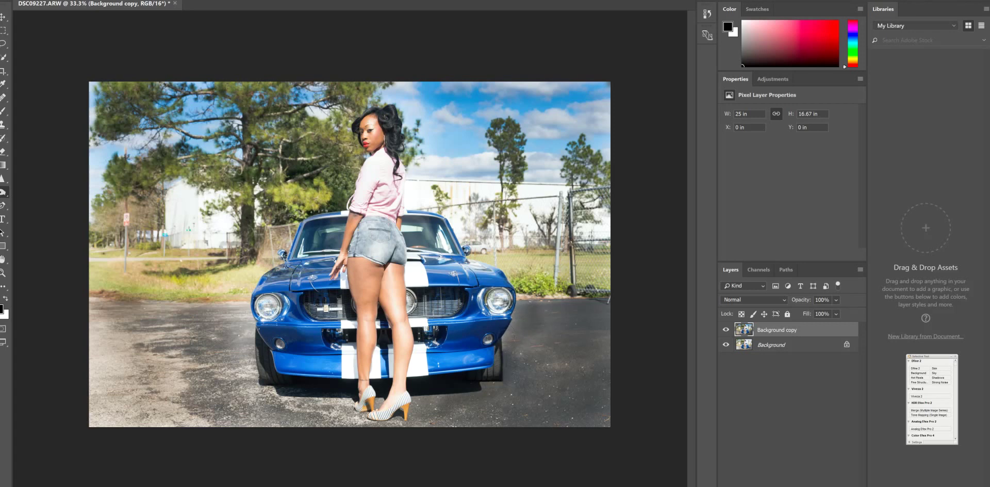
mouse_move(544, 312)
mouse_down()
mouse_move(531, 340)
mouse_move(557, 309)
mouse_move(553, 348)
mouse_up()
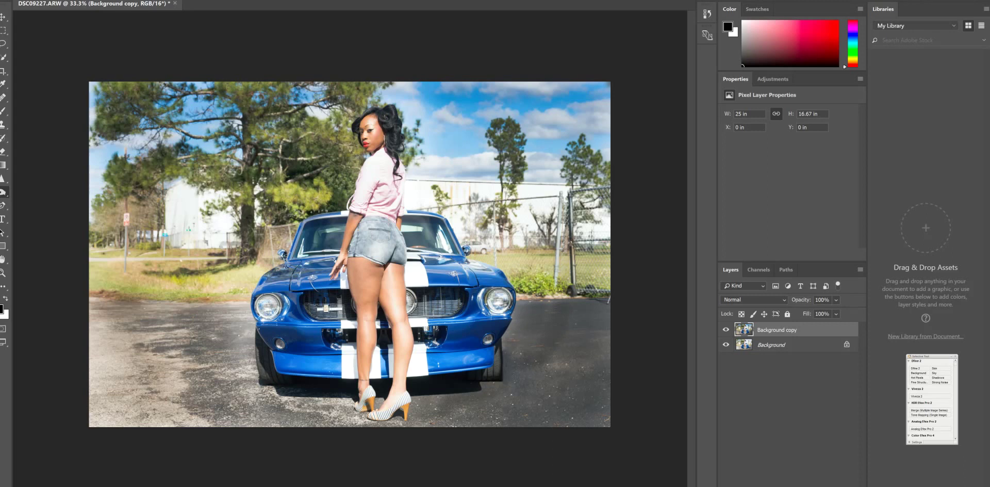
- Burn more asphalt right of the car, along the left road and the lower-left corner
mouse_move(582, 313)
mouse_down()
mouse_move(571, 325)
mouse_move(583, 331)
mouse_move(607, 307)
mouse_move(611, 336)
mouse_move(580, 358)
mouse_move(513, 374)
mouse_up()
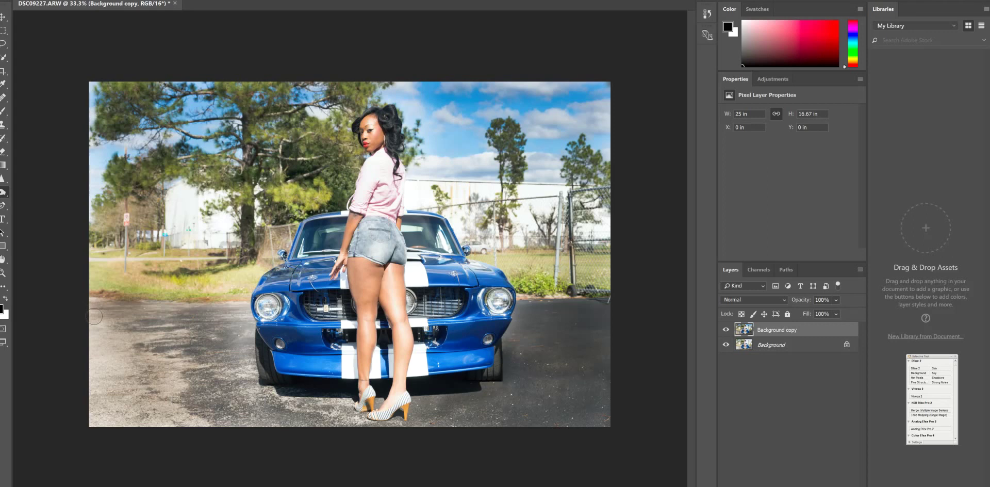
mouse_move(94, 317)
mouse_down()
mouse_move(176, 330)
mouse_move(154, 413)
mouse_move(92, 327)
mouse_up()
mouse_move(168, 318)
mouse_down()
mouse_move(239, 333)
mouse_move(315, 427)
mouse_move(162, 421)
mouse_up()
mouse_move(78, 390)
mouse_down()
mouse_move(135, 350)
mouse_move(174, 422)
mouse_move(115, 370)
mouse_up()
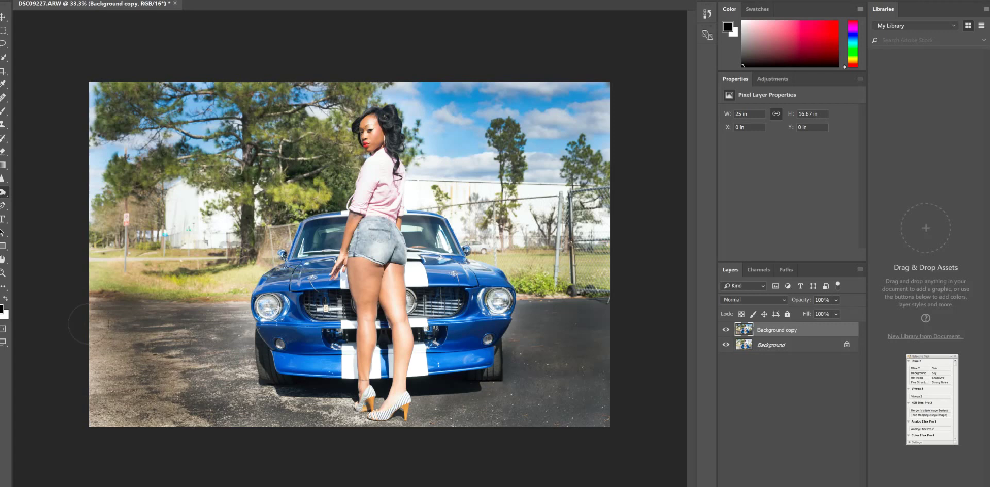
mouse_move(181, 366)
mouse_down()
mouse_move(290, 428)
mouse_move(103, 421)
mouse_up()
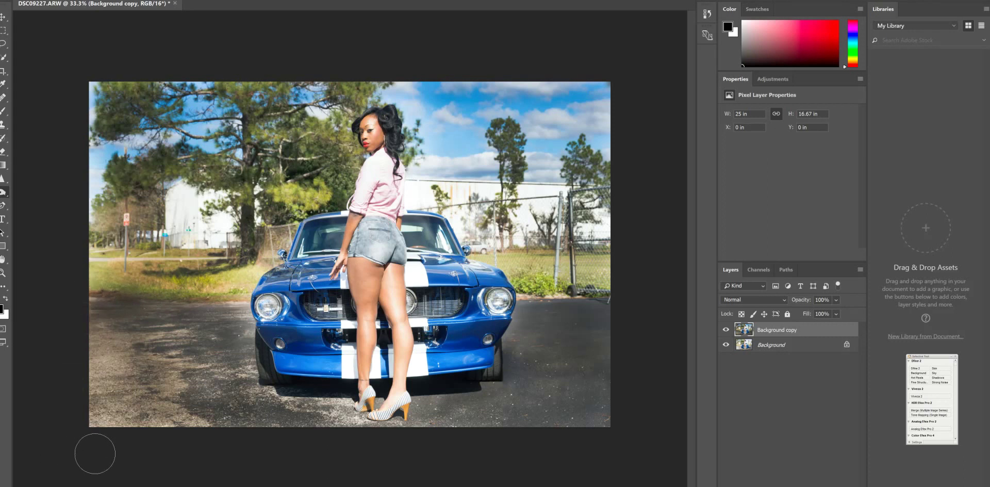
drag(100, 302, 161, 317)
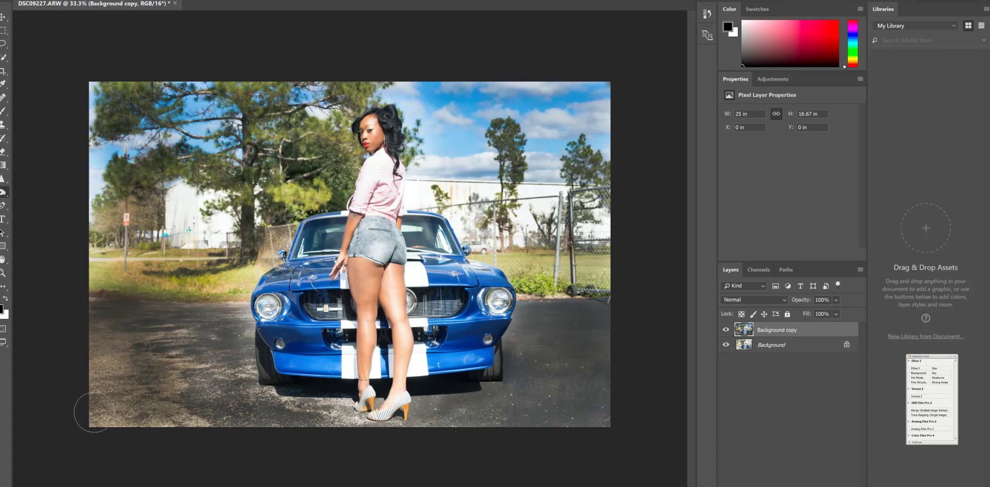
mouse_move(110, 340)
mouse_down()
mouse_move(115, 411)
mouse_move(128, 378)
mouse_move(93, 420)
mouse_move(93, 316)
mouse_move(106, 355)
mouse_move(102, 419)
mouse_move(222, 412)
mouse_move(174, 373)
mouse_move(195, 364)
mouse_move(201, 346)
mouse_move(137, 384)
mouse_move(147, 414)
mouse_move(252, 418)
mouse_move(214, 352)
mouse_move(221, 330)
mouse_move(234, 341)
mouse_move(227, 389)
mouse_move(79, 426)
mouse_up()
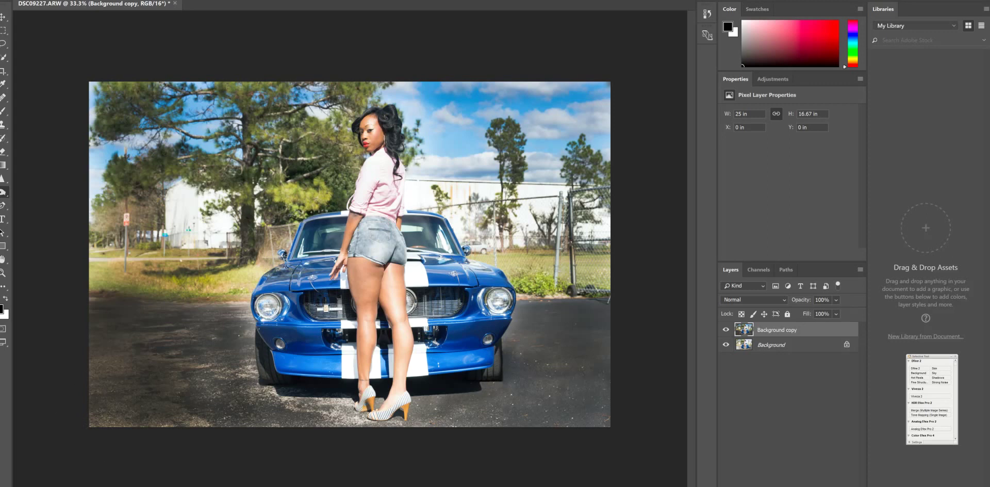
- Use the Sponge Tool to adjust the colour along the grass edge
right_click(6, 193)
click(47, 212)
drag(116, 292, 188, 297)
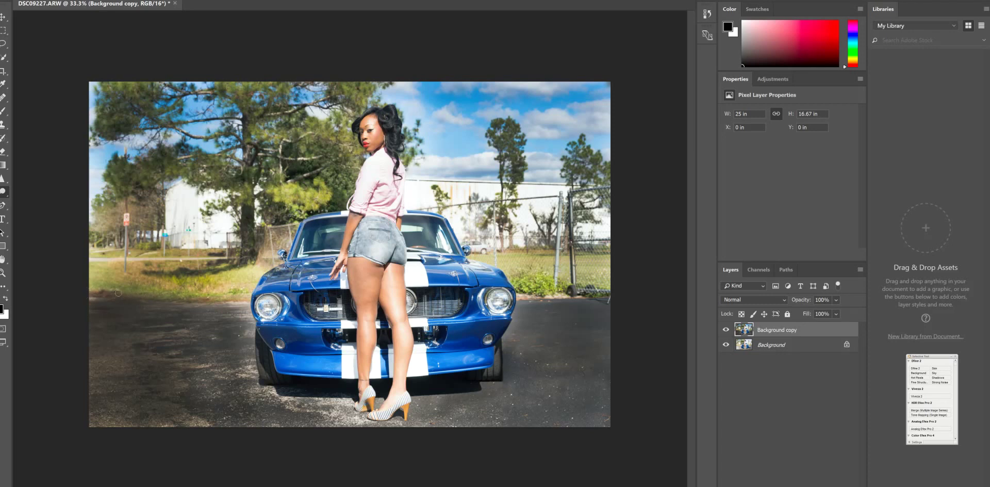
drag(83, 298, 178, 296)
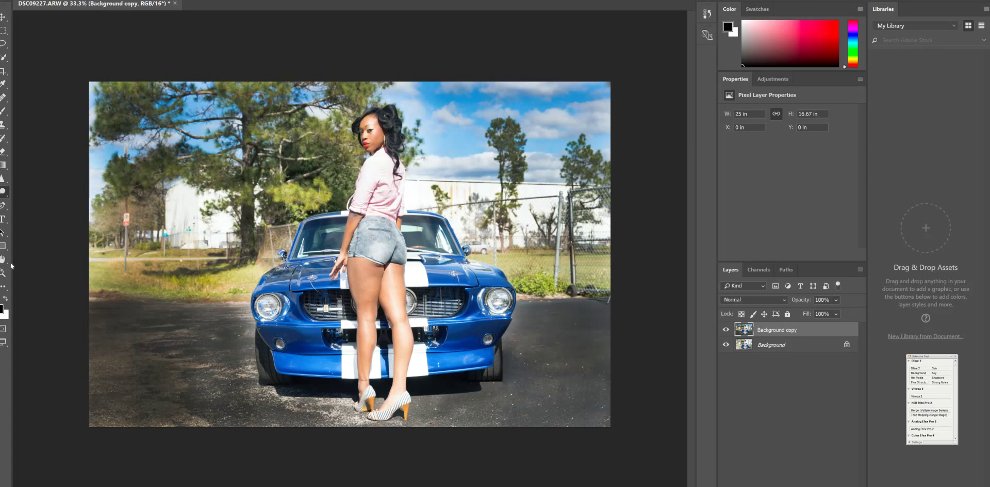
- Return to a much smaller Burn Tool brush and darken the asphalt around her shoes
right_click(3, 192)
click(32, 202)
key(bracketleft)
key(bracketleft)
key(bracketleft)
key(bracketleft)
key(bracketleft)
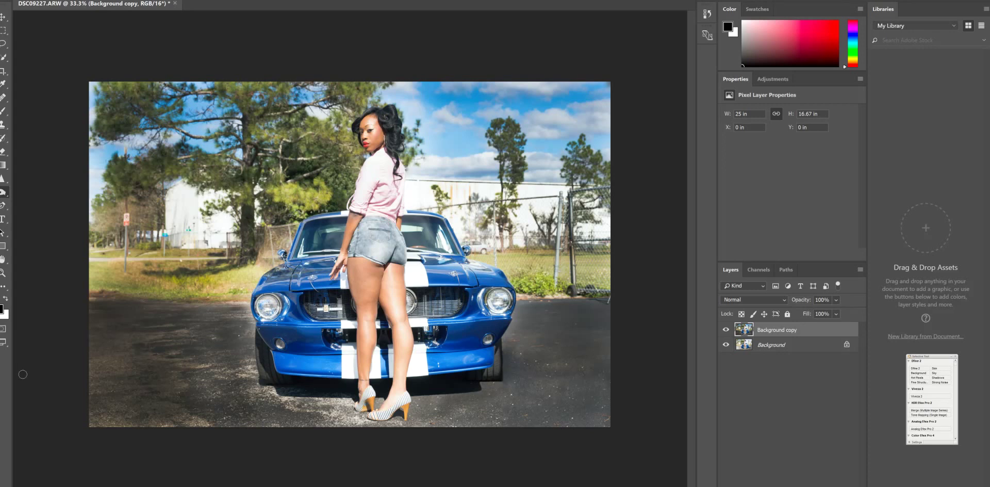
click(296, 401)
mouse_move(281, 401)
mouse_down()
mouse_move(347, 422)
mouse_move(325, 425)
mouse_move(268, 394)
mouse_up()
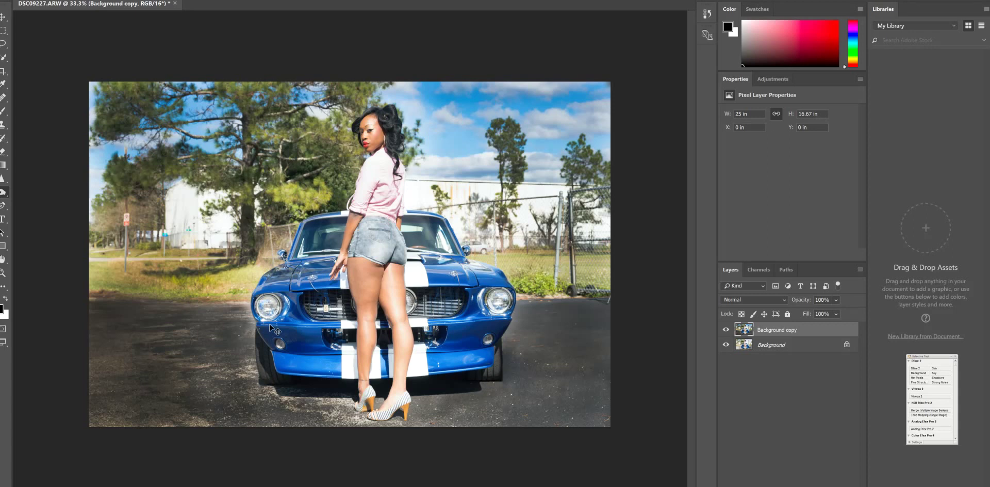
- At 100% zoom, heal the dark spot on her upper arm with a small Healing Brush
key(ctrl+1)
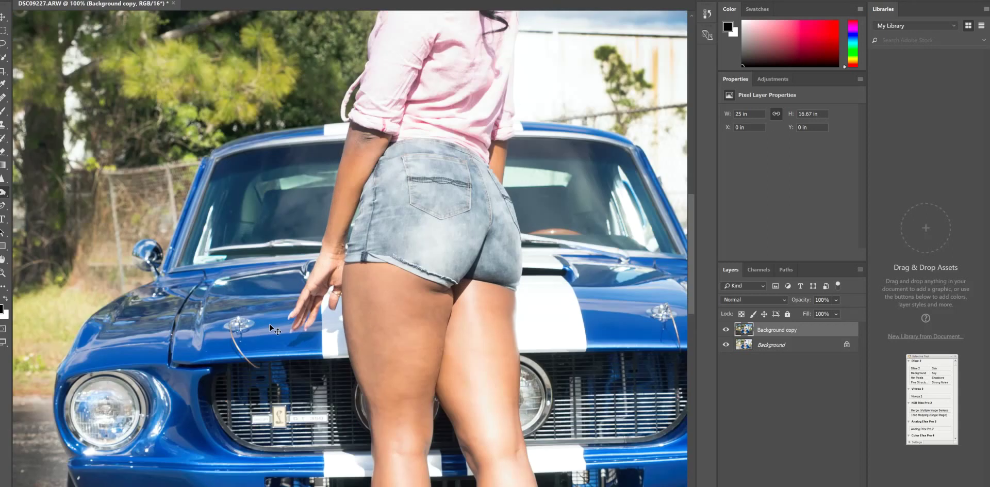
right_click(7, 99)
click(51, 107)
right_click(3, 97)
click(21, 107)
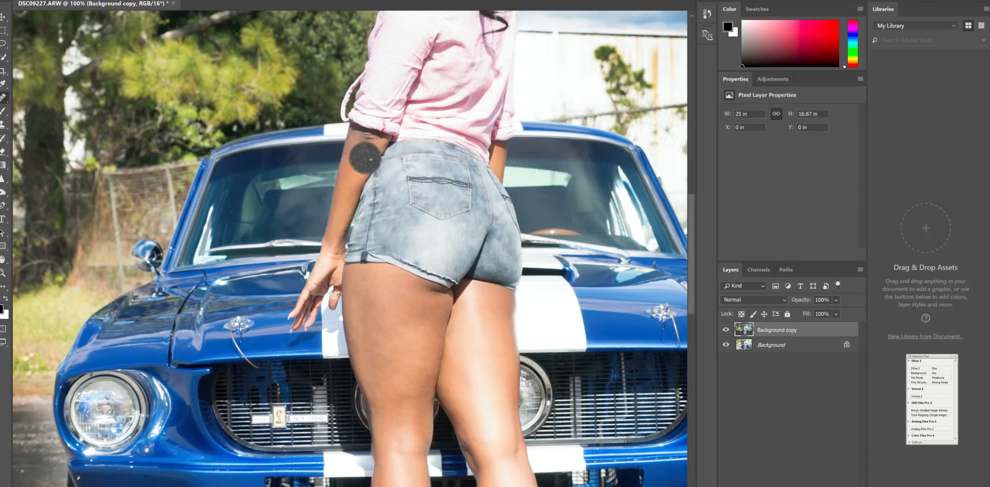
key(bracketleft)
key(bracketleft)
key(bracketleft)
key(bracketleft)
key(bracketleft)
click(357, 159)
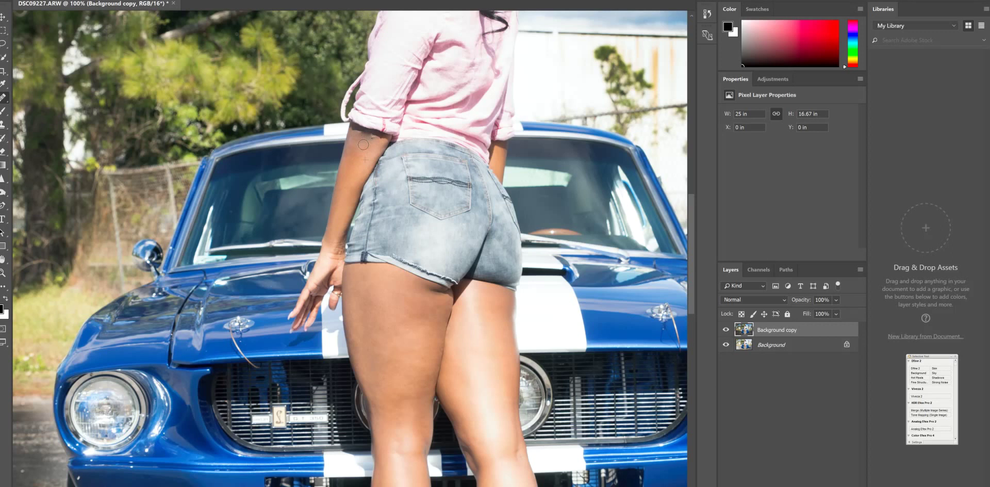
- Zoom out to 66.7%, then zoom in to 200% on her face
key(z)
key(v)
key(z)
key(ctrl+minus)
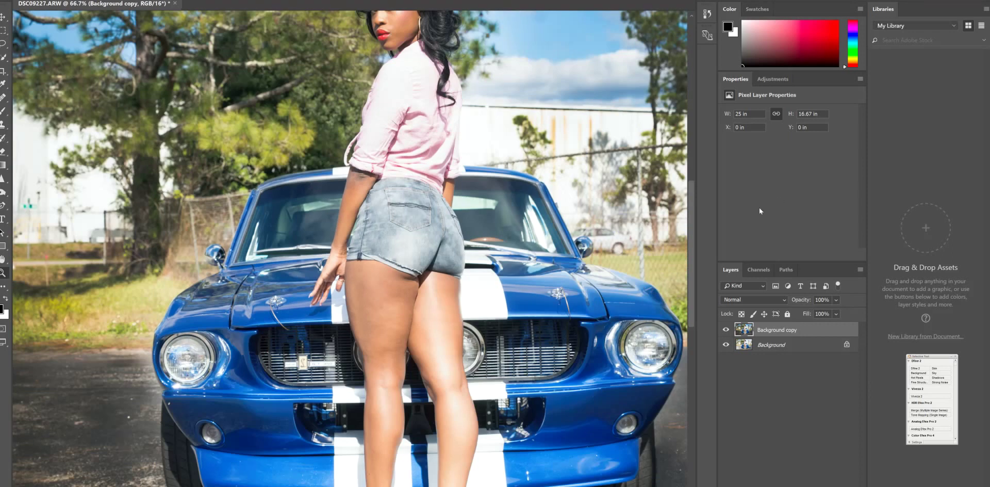
drag(693, 215, 696, 160)
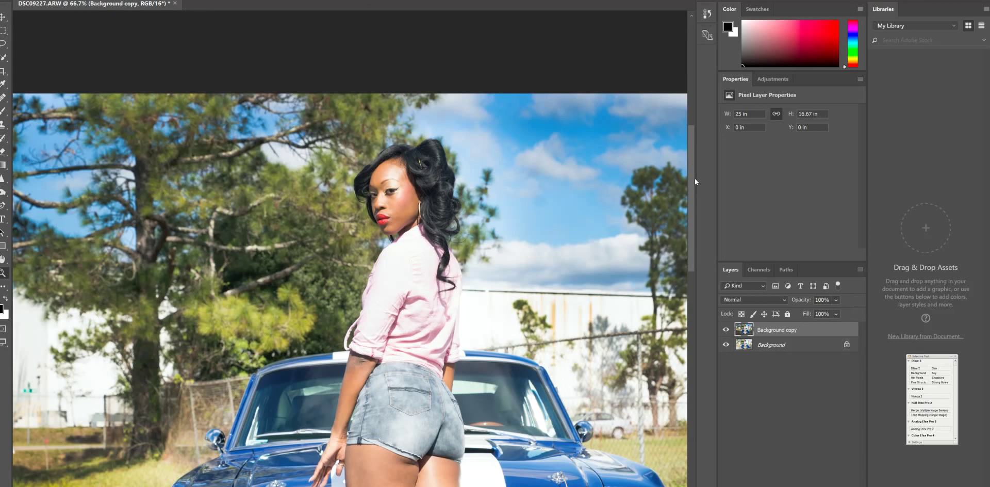
key(ctrl+plus)
key(ctrl+plus)
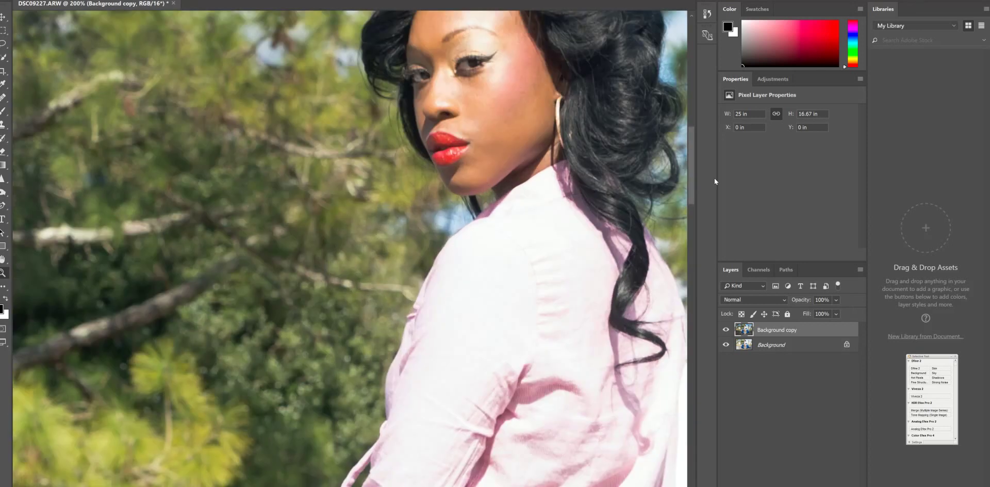
- Paint out the bobby pin in her hair with the Spot Healing Brush
drag(691, 181, 690, 145)
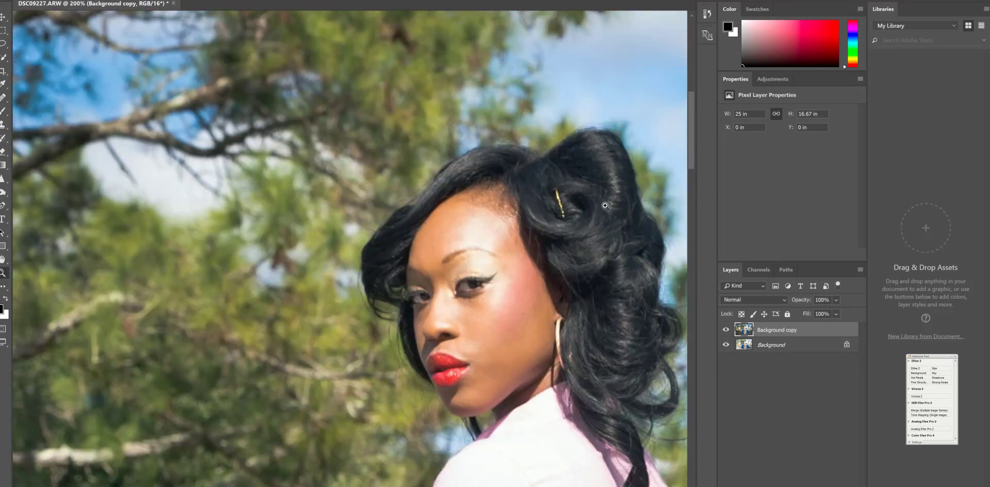
right_click(3, 97)
click(32, 97)
drag(556, 190, 562, 211)
- Burn her eyelid and eyebrow slightly darker, then zoom out to the whole scene
scroll(573, 258, down, 1)
scroll(573, 257, down, 2)
scroll(572, 258, down, 2)
scroll(572, 258, down, 2)
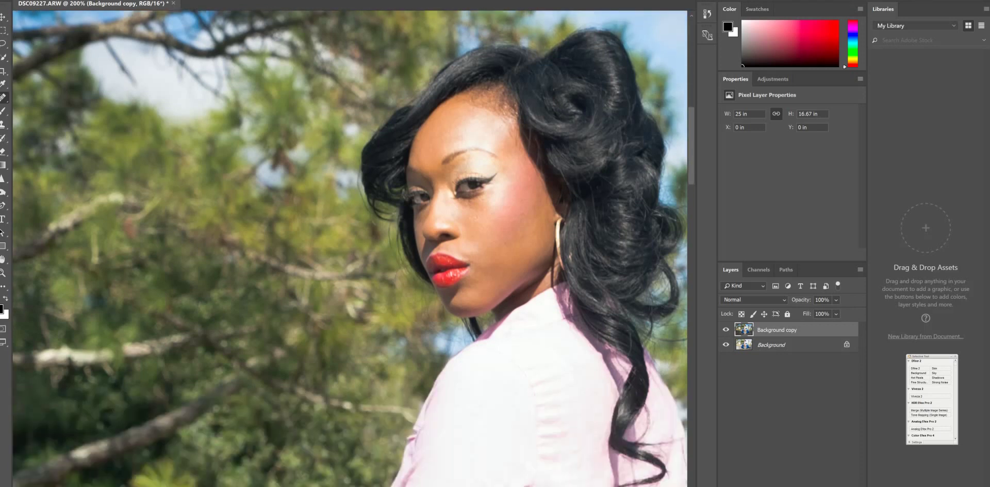
right_click(3, 192)
click(25, 203)
drag(455, 175, 452, 192)
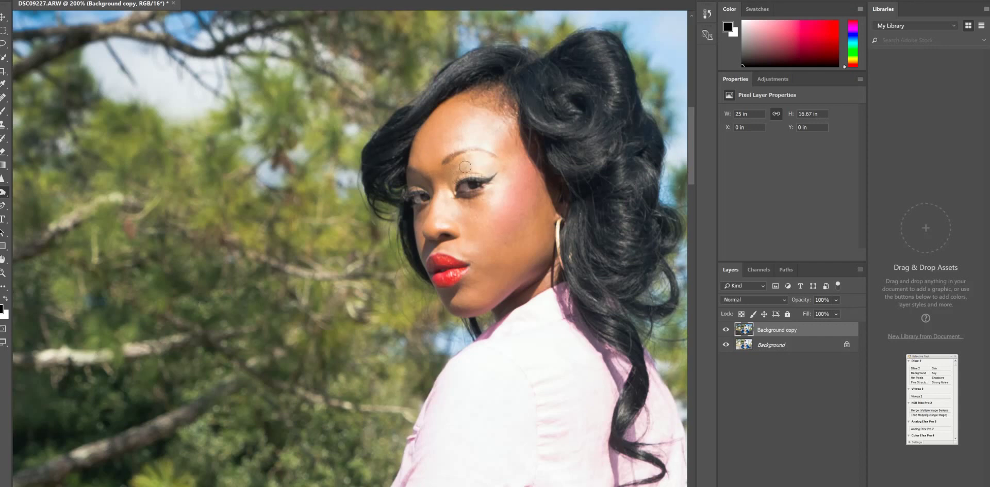
key(bracketleft)
key(bracketleft)
drag(451, 156, 459, 155)
key(ctrl+minus)
key(ctrl+minus)
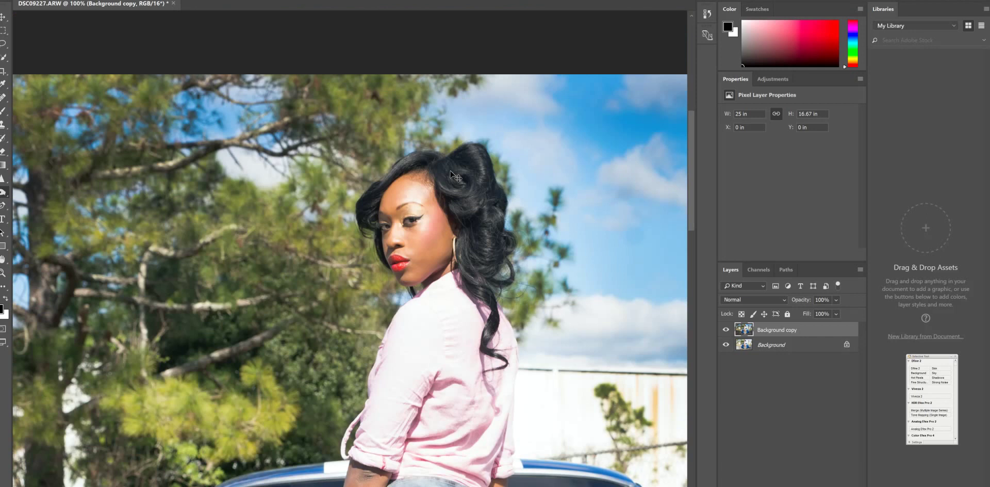
key(ctrl+minus)
key(ctrl+minus)
key(ctrl+minus)
- Flatten the copy into one Background layer and save DSC09227-Edit.tif, dismissing the error
key(ctrl+plus)
key(ctrl+plus)
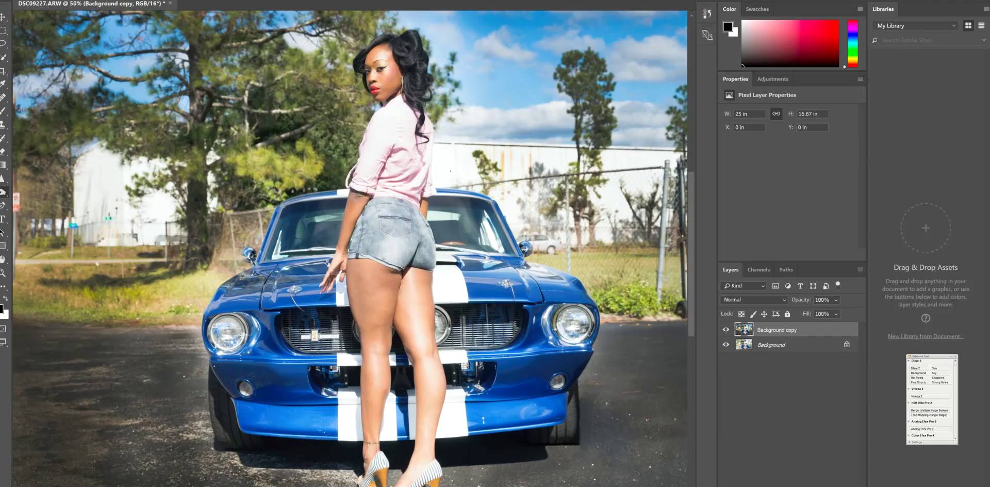
right_click(812, 346)
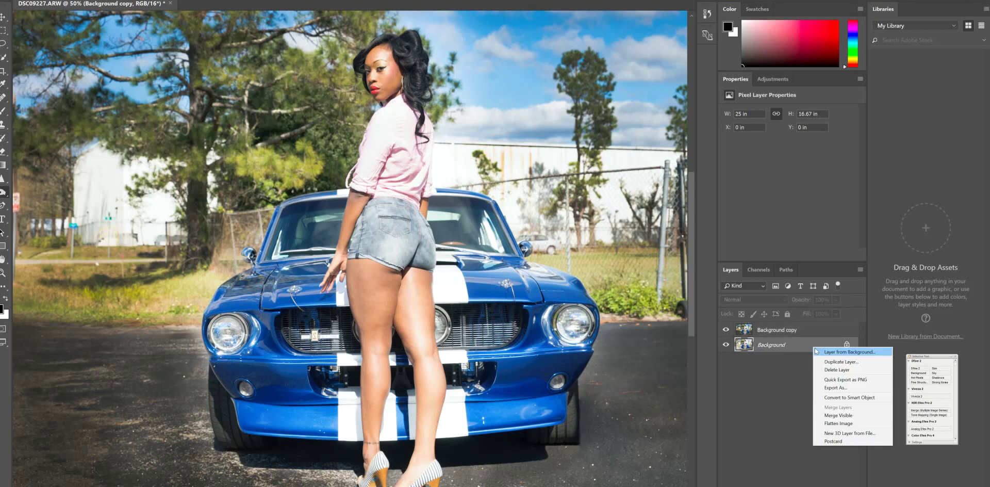
click(842, 415)
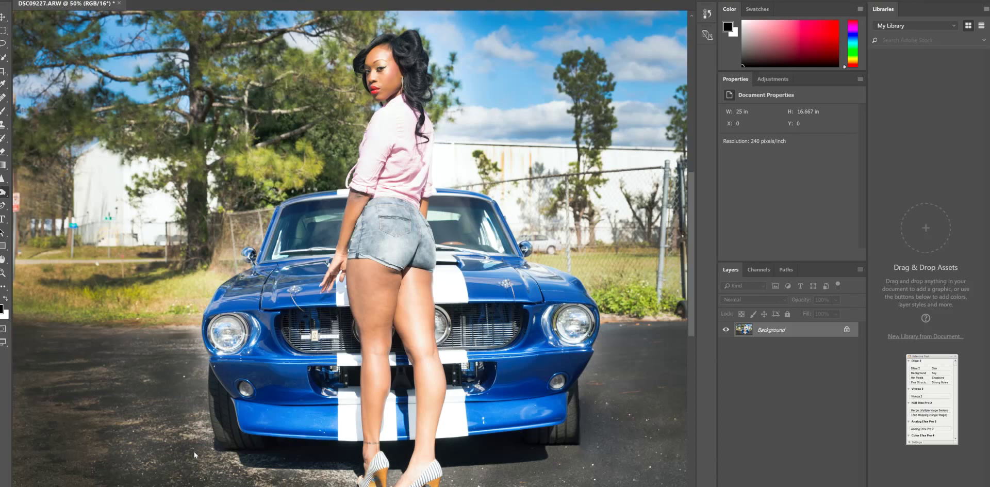
key(ctrl+s)
key(ctrl+s)
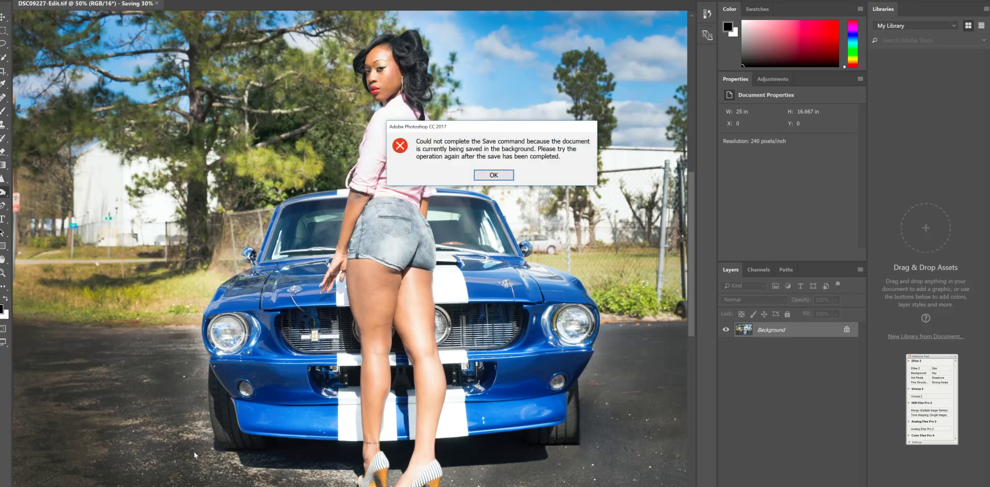
click(510, 178)
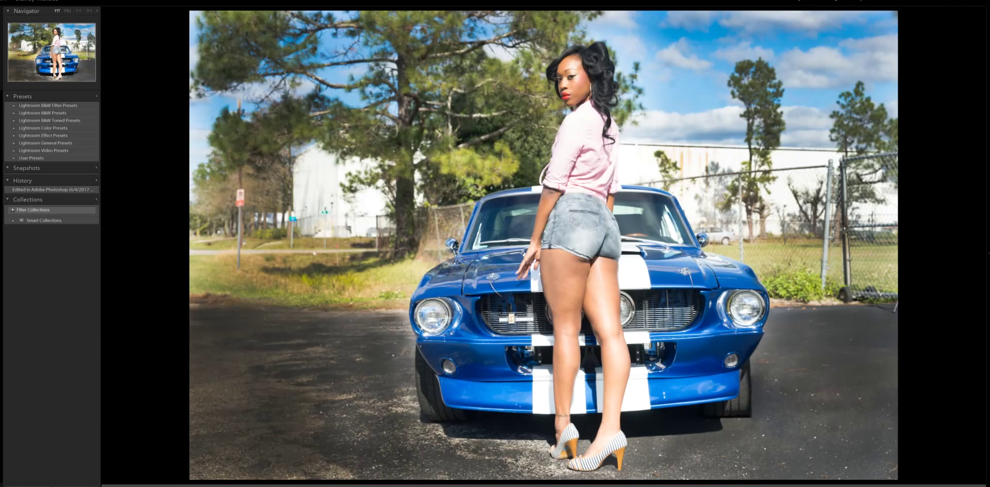
- Toggle soft proofing and the Y and Shift+R comparison views, then show her face at 1:1
key(s)
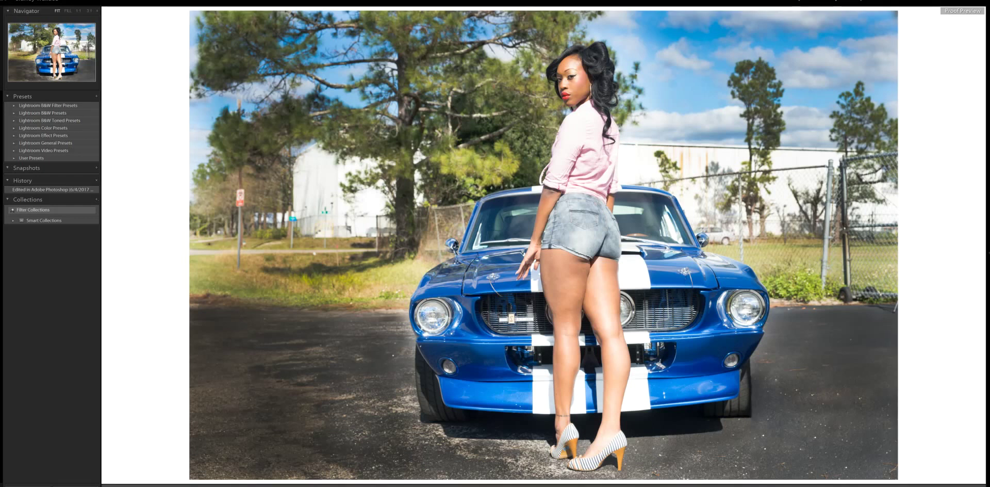
key(s)
key(s)
key(y)
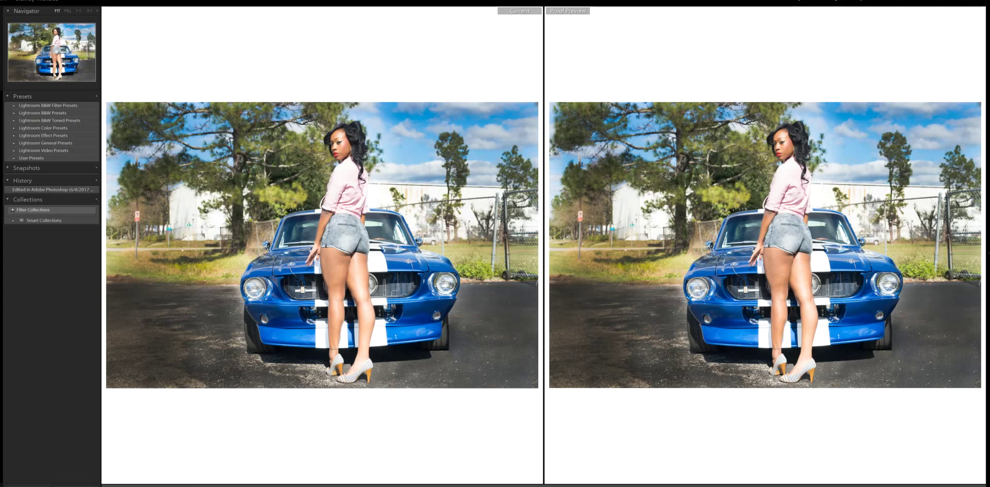
key(shift+r)
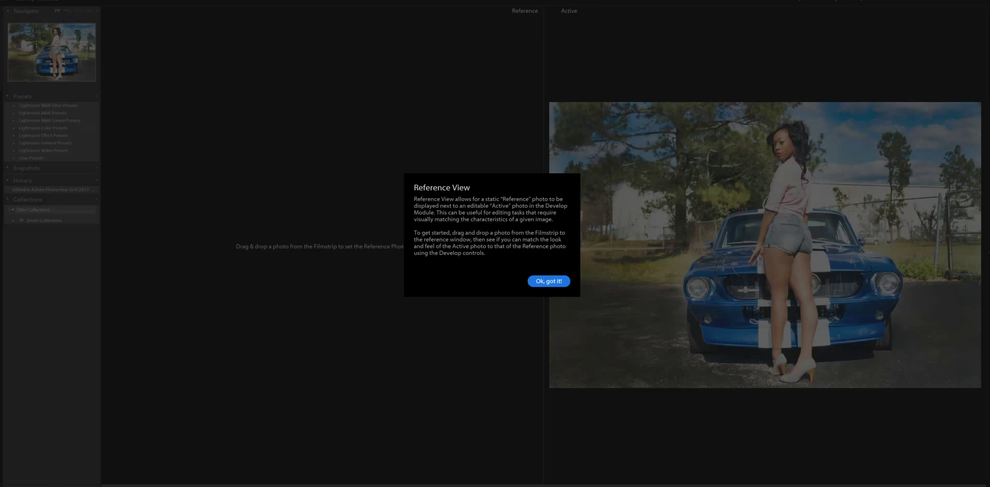
click(547, 282)
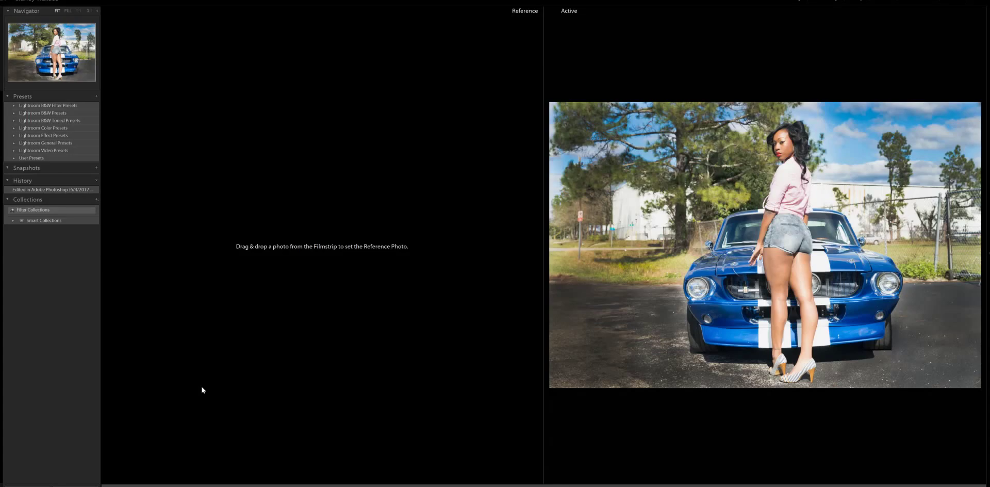
key(y)
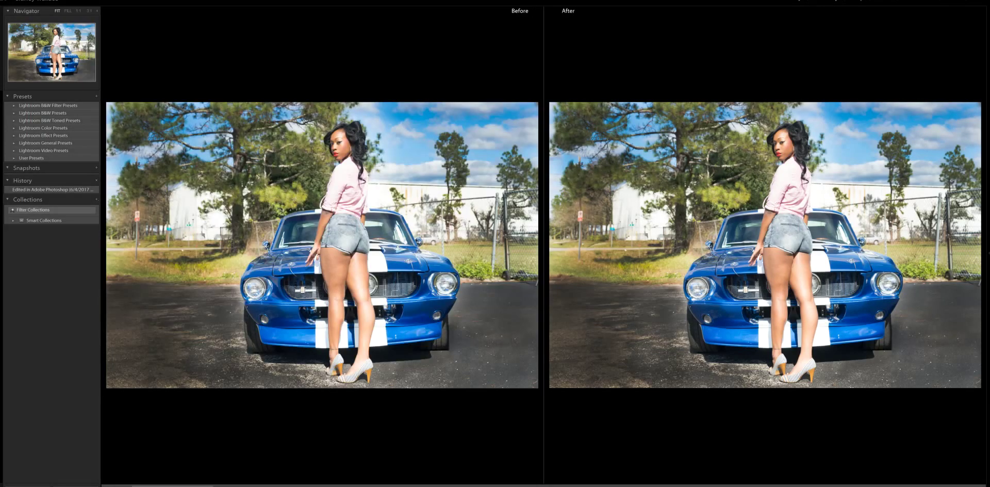
key(y)
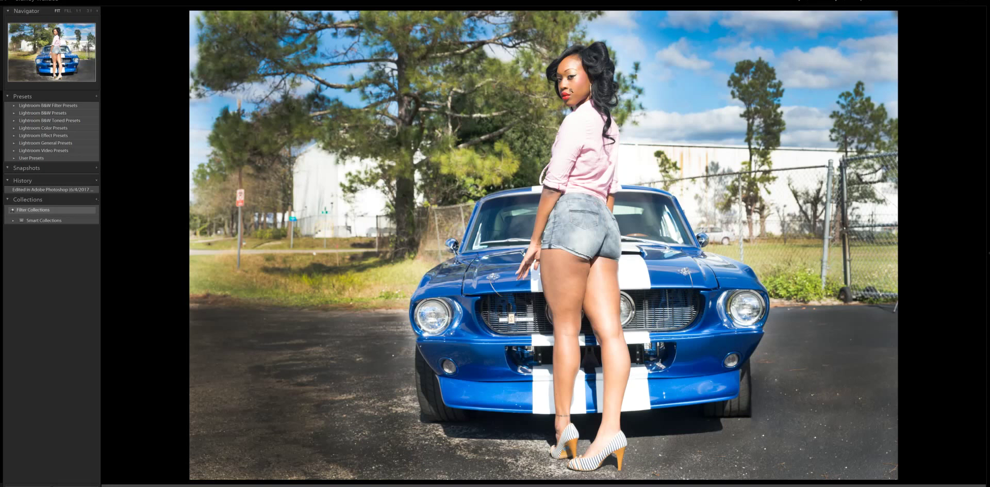
click(571, 91)
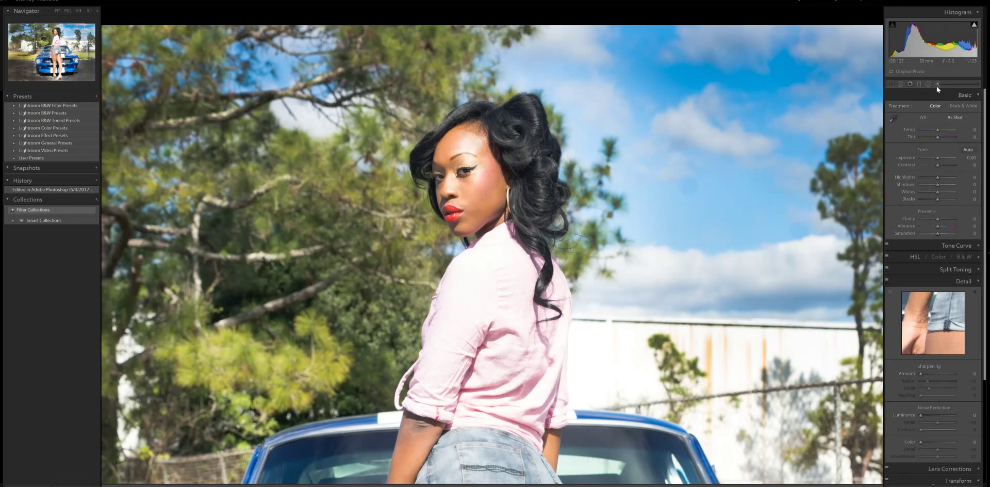
- Choose an Adjustment Brush effect preset, paint two strokes on the face near the chin, then fit the view
click(937, 84)
click(949, 108)
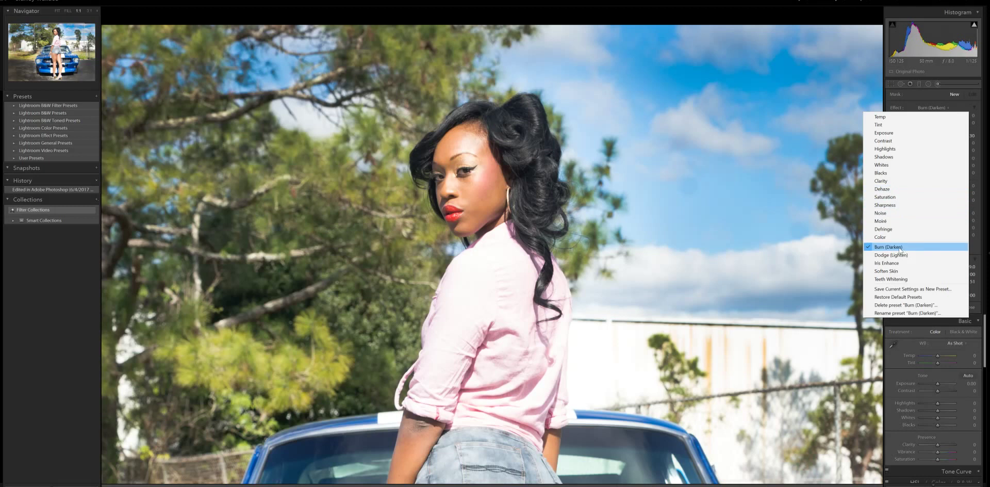
click(892, 262)
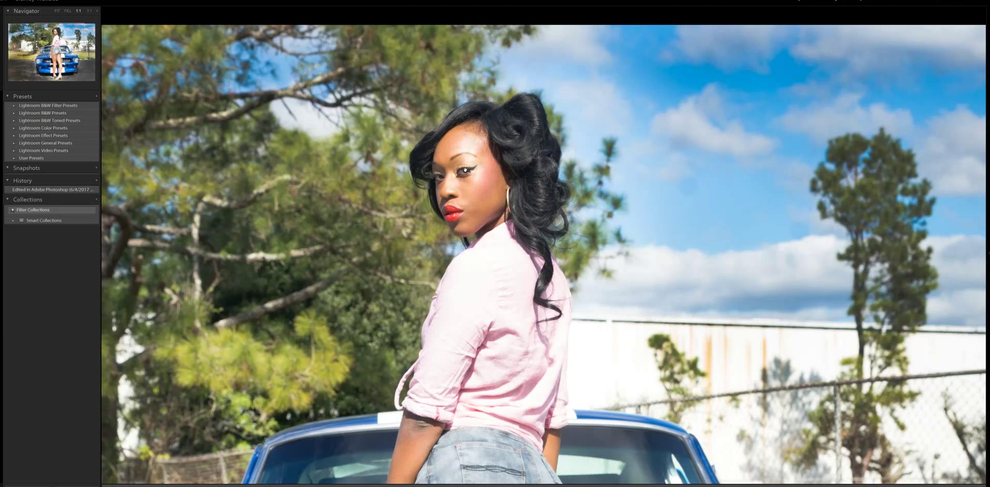
key(z)
key(z)
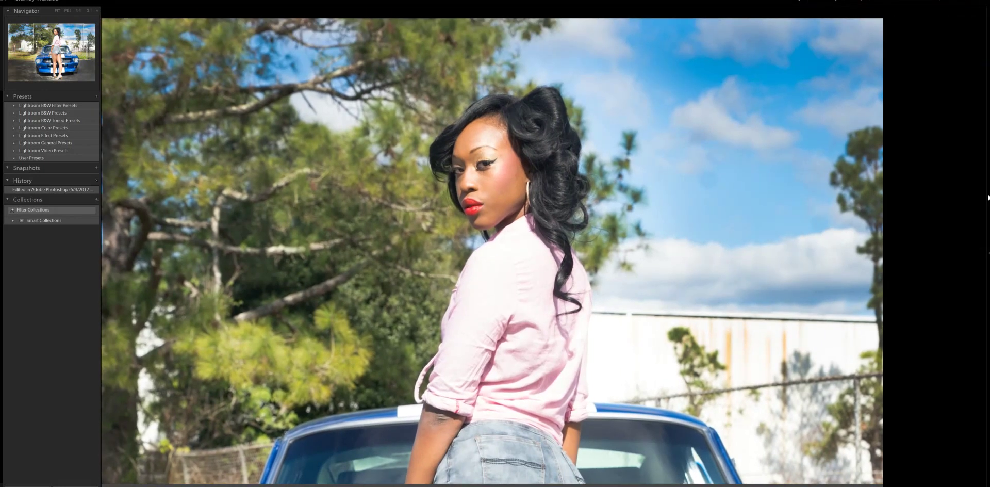
click(936, 84)
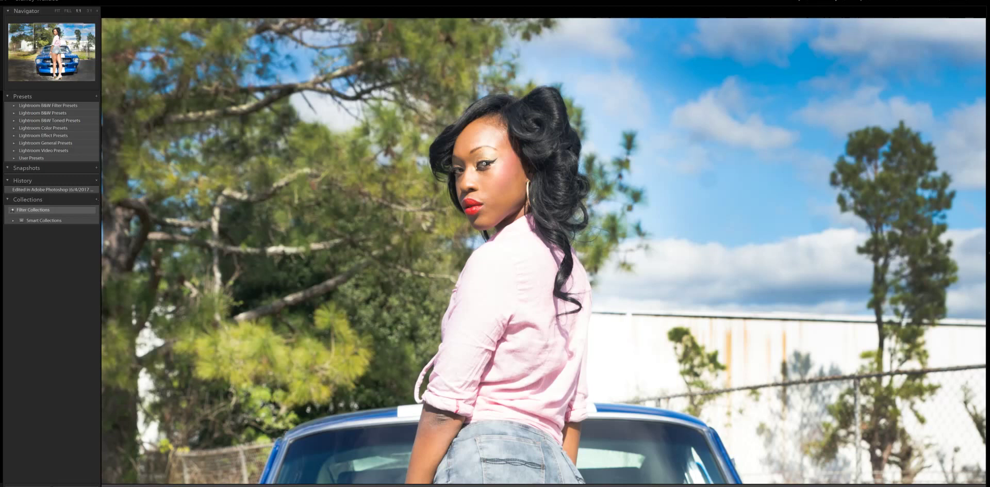
click(468, 190)
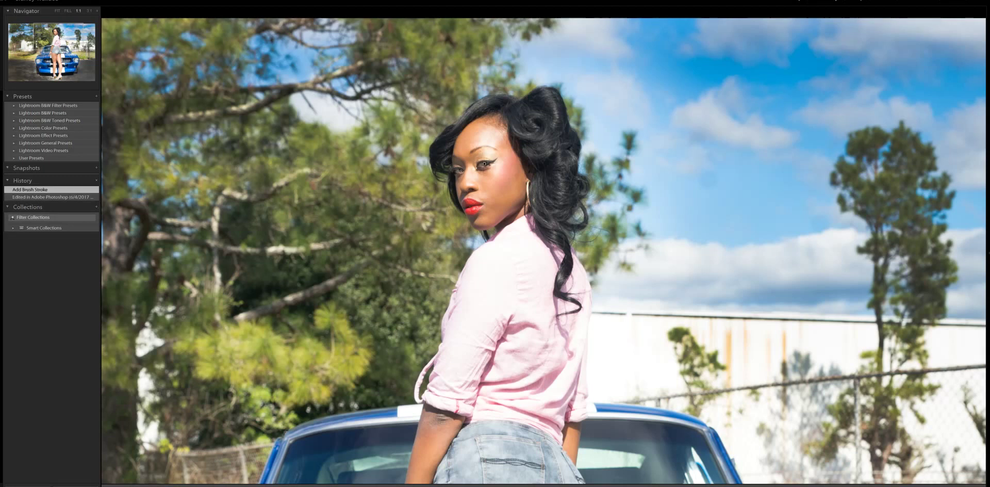
click(490, 227)
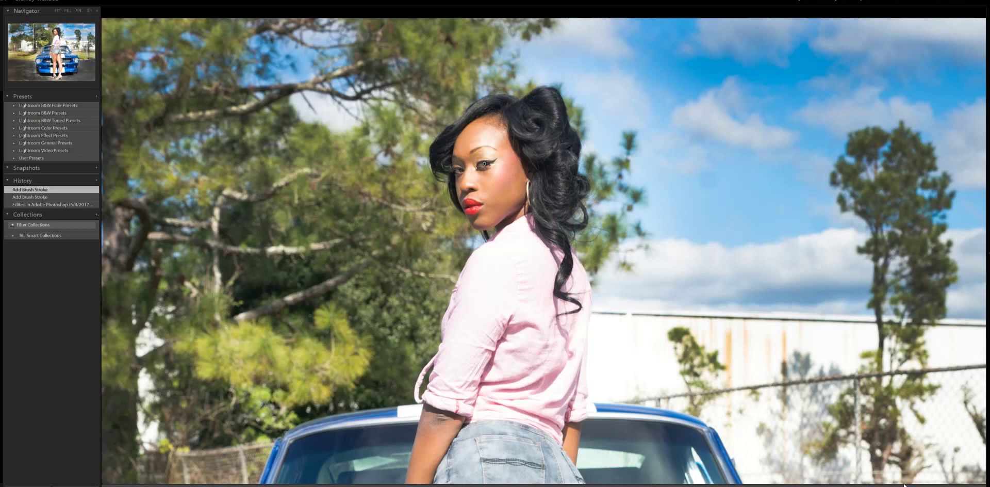
click(811, 332)
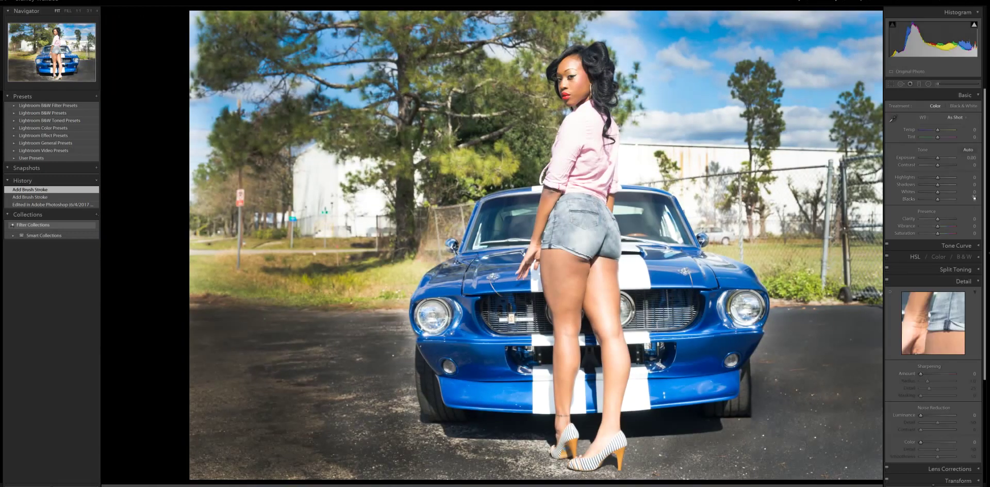
- Set a new Adjustment Brush to Clarity and paint two strokes across the sky
click(937, 84)
click(931, 108)
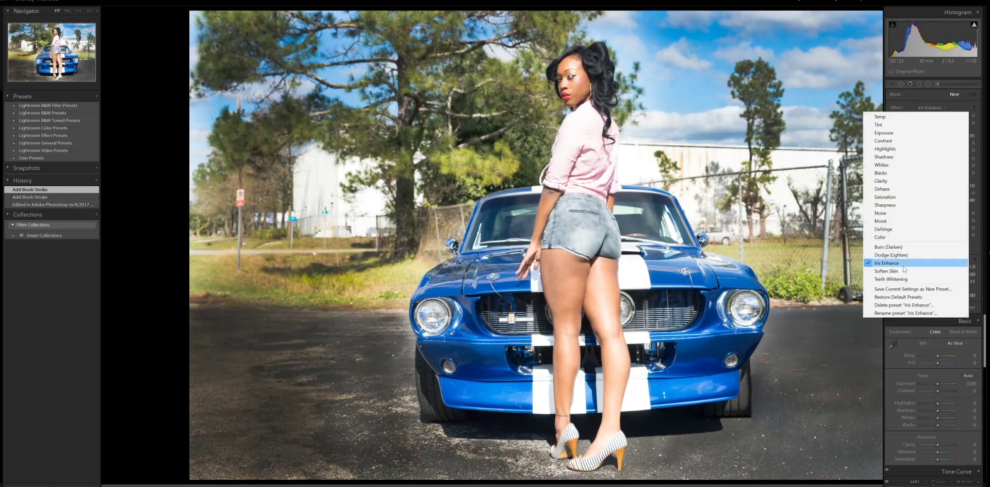
click(897, 181)
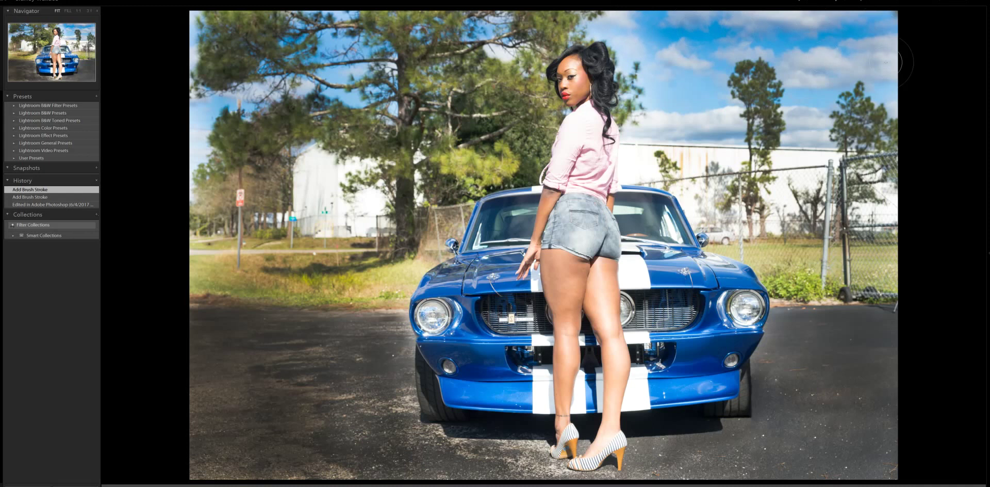
click(758, 114)
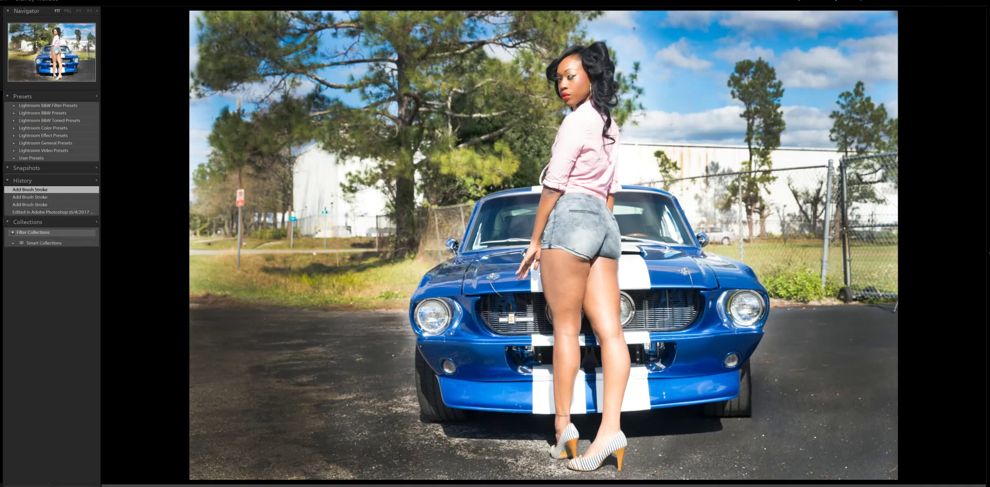
click(633, 29)
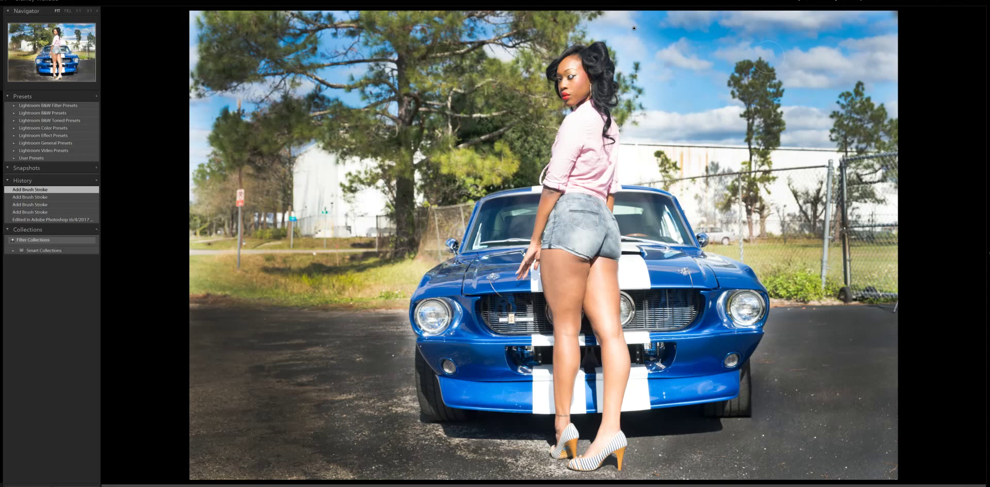
- Brush the adjustment over the pavement, the bumper and another spot in the sky
click(792, 377)
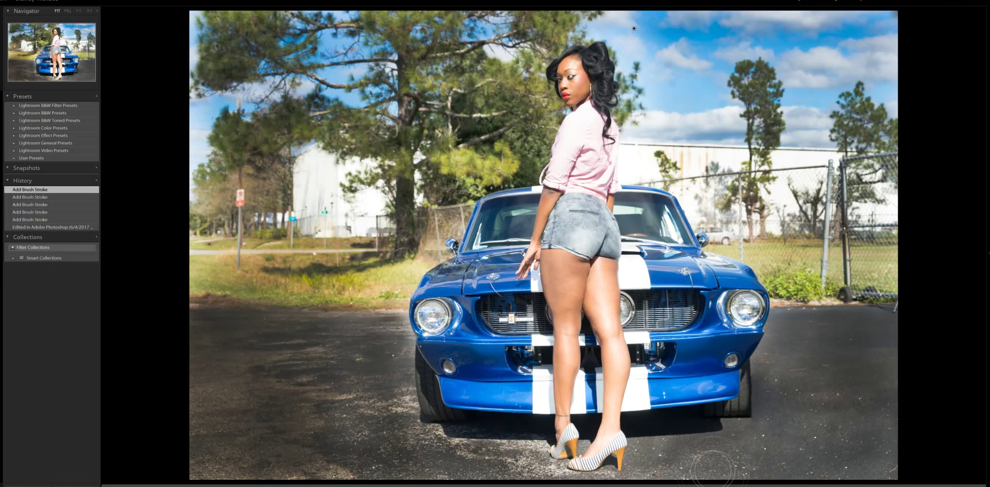
click(907, 296)
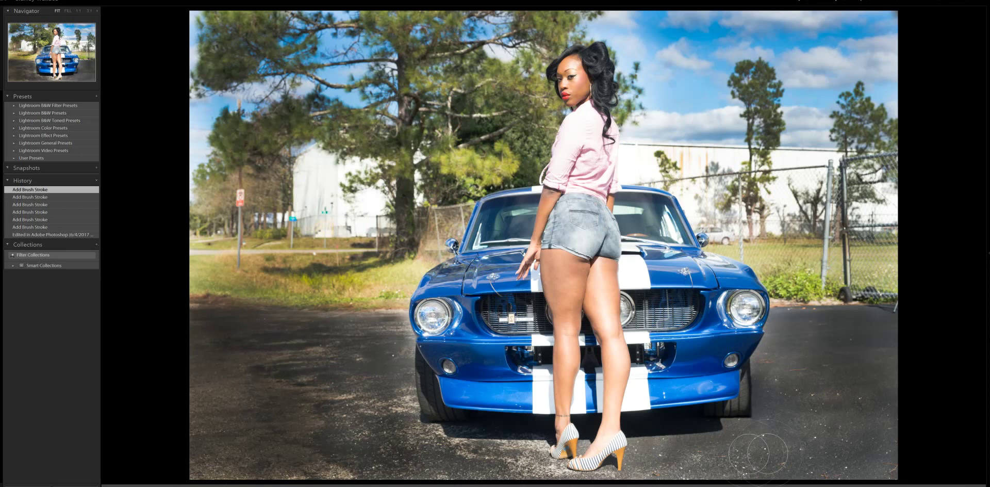
drag(900, 434, 742, 423)
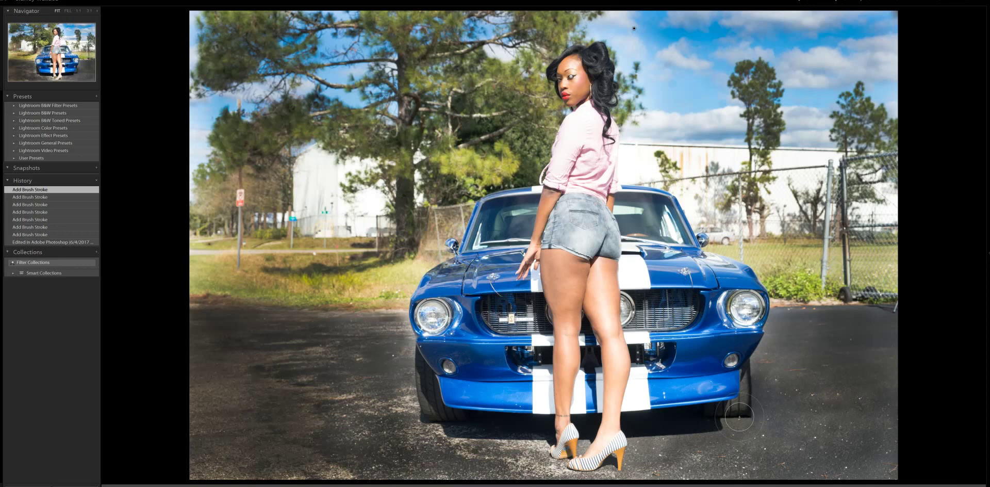
click(721, 377)
click(737, 356)
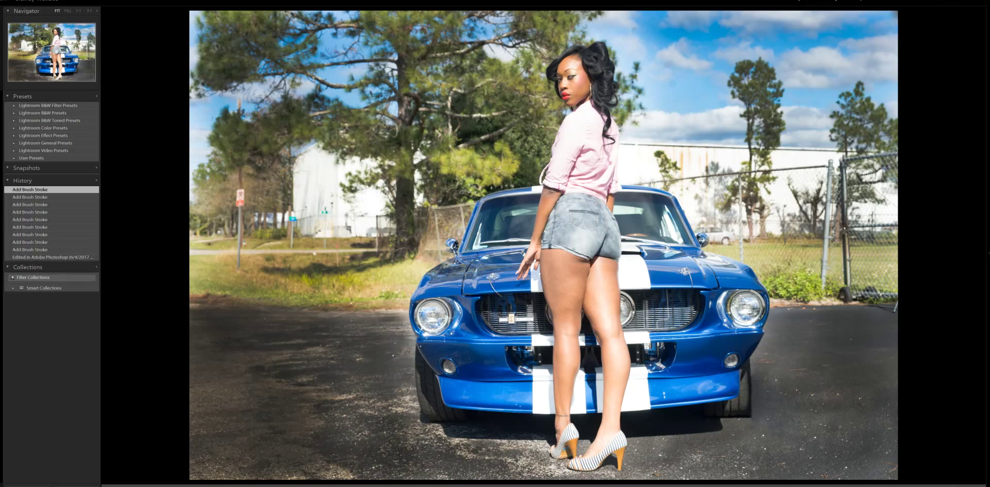
click(634, 28)
- Brush the adjustment across the grille, the lower grille and the bumper's white stripe
click(428, 330)
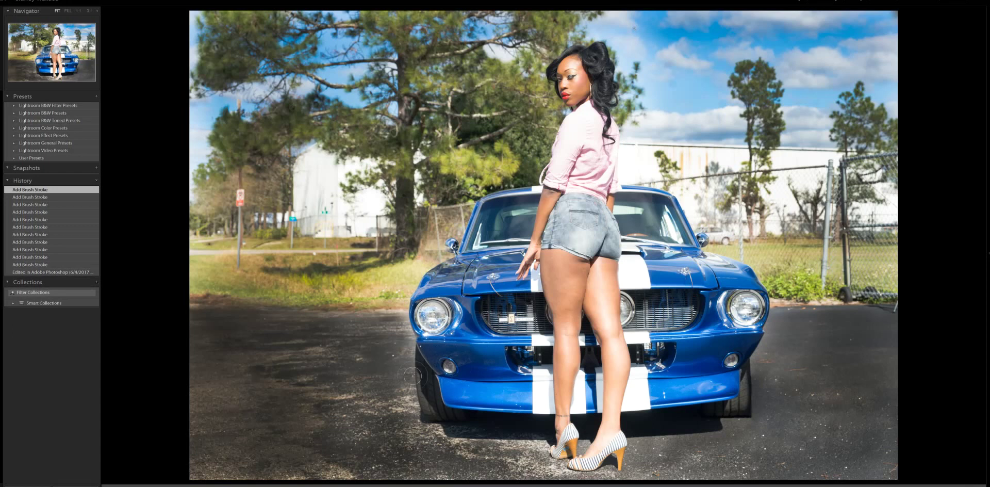
click(482, 312)
click(586, 320)
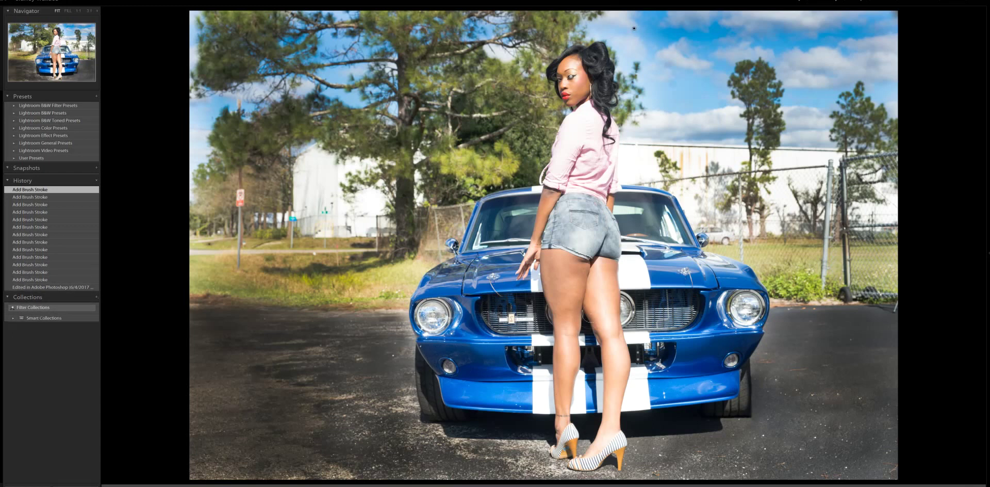
click(655, 354)
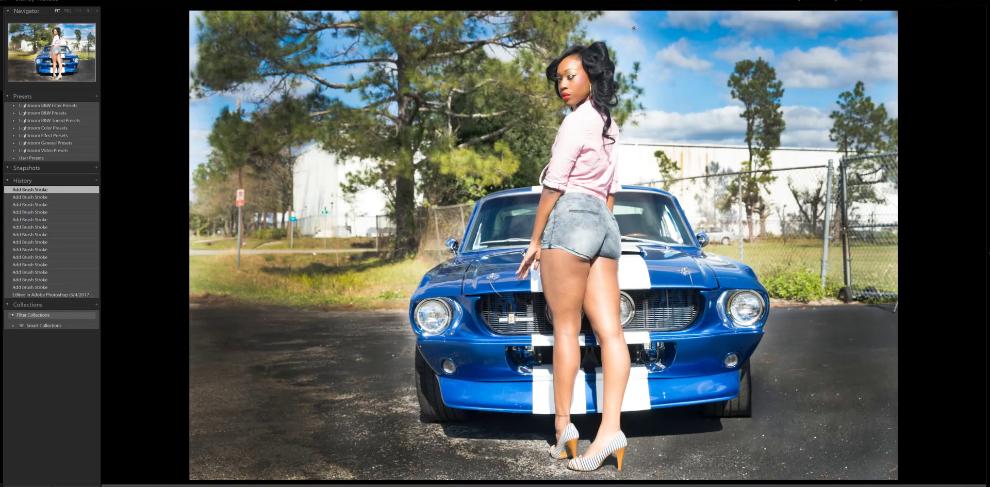
click(644, 413)
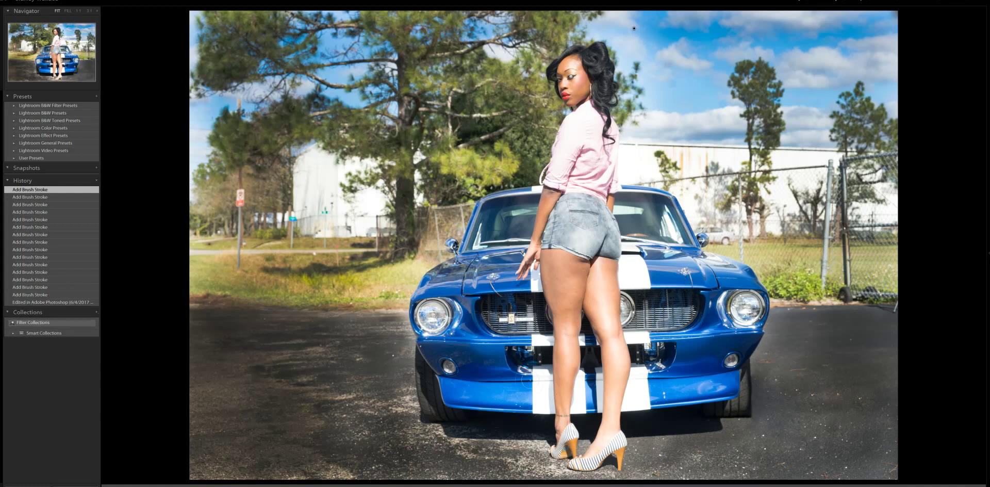
click(529, 364)
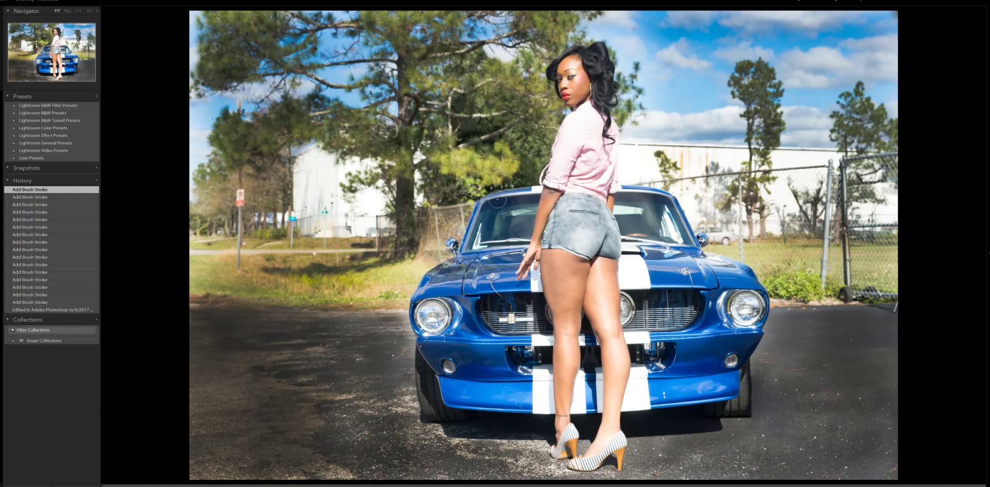
- Add strokes on the car front, the front wheel area, the fender and near the right wheel
click(621, 196)
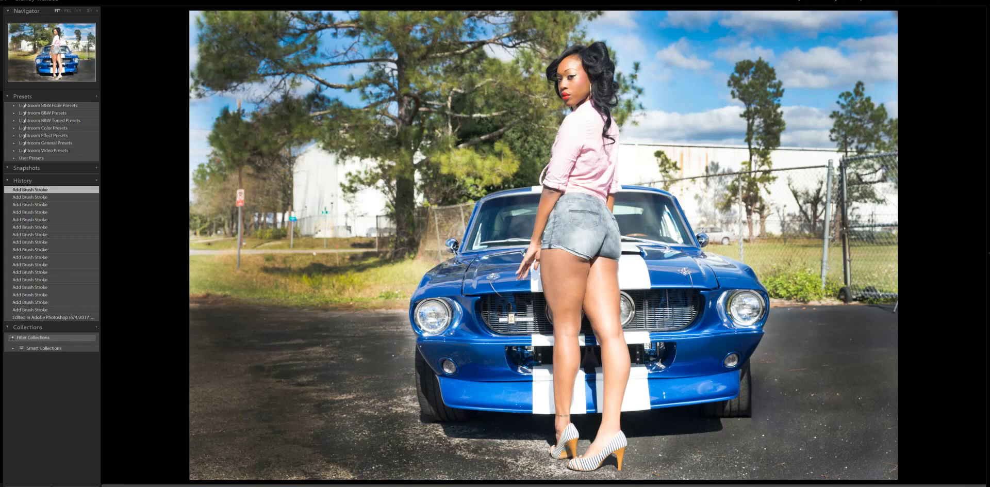
click(515, 307)
click(432, 410)
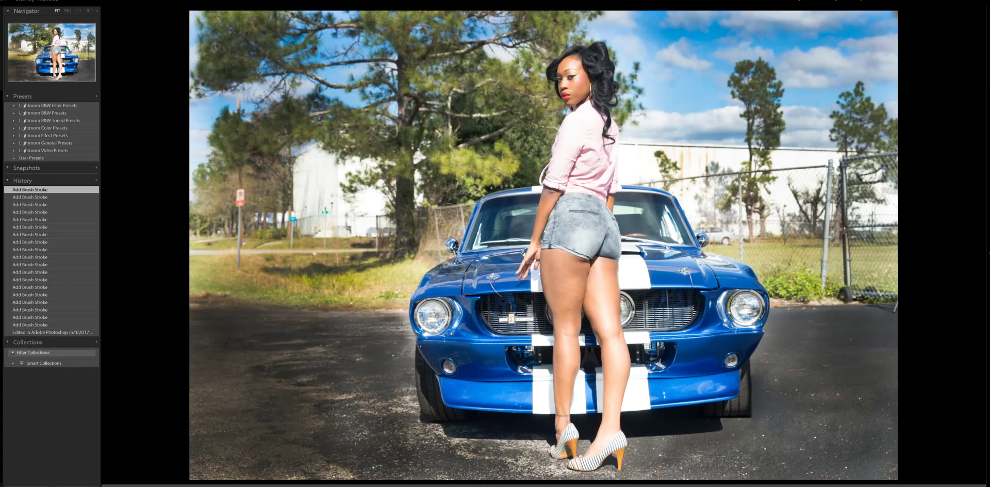
drag(431, 397, 438, 412)
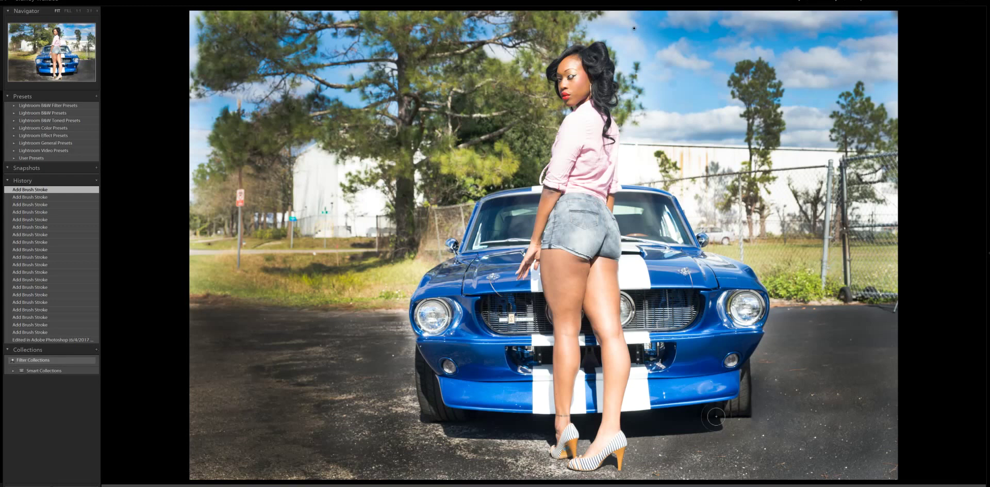
click(690, 421)
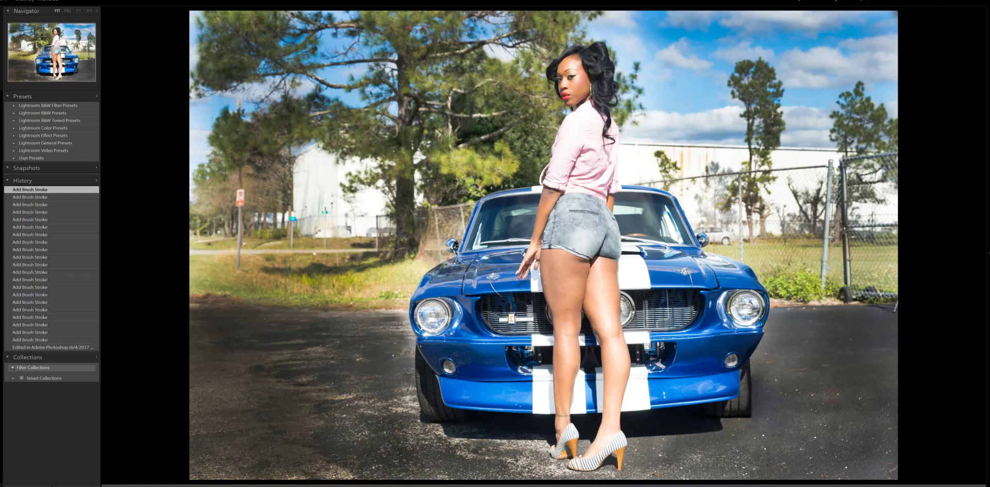
right_click(741, 222)
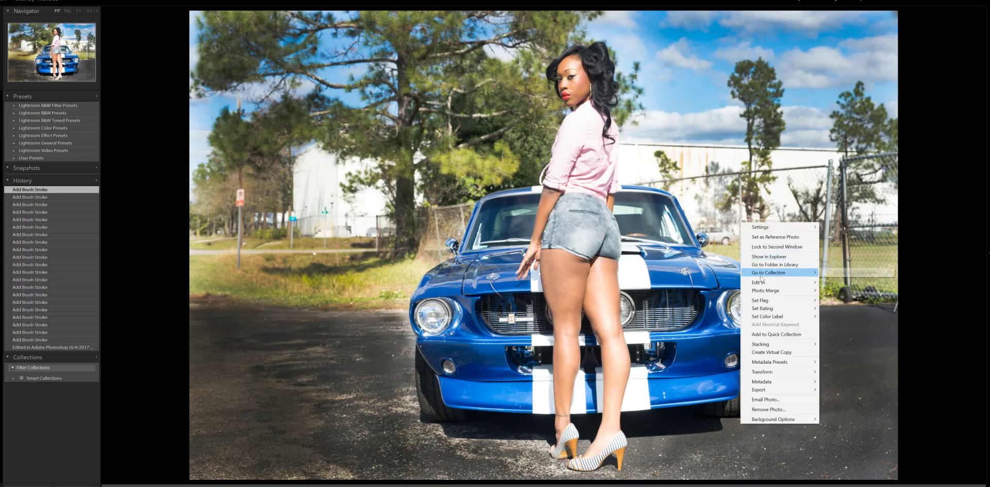
mouse_move(777, 281)
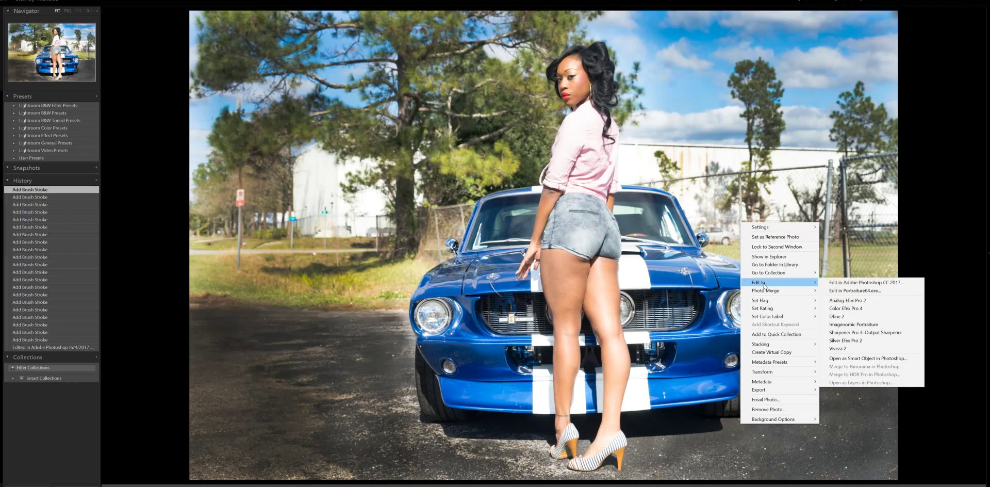
- Zoom to 1:1 on the woman's face and paint four Adjustment Brush strokes over her eye
click(880, 376)
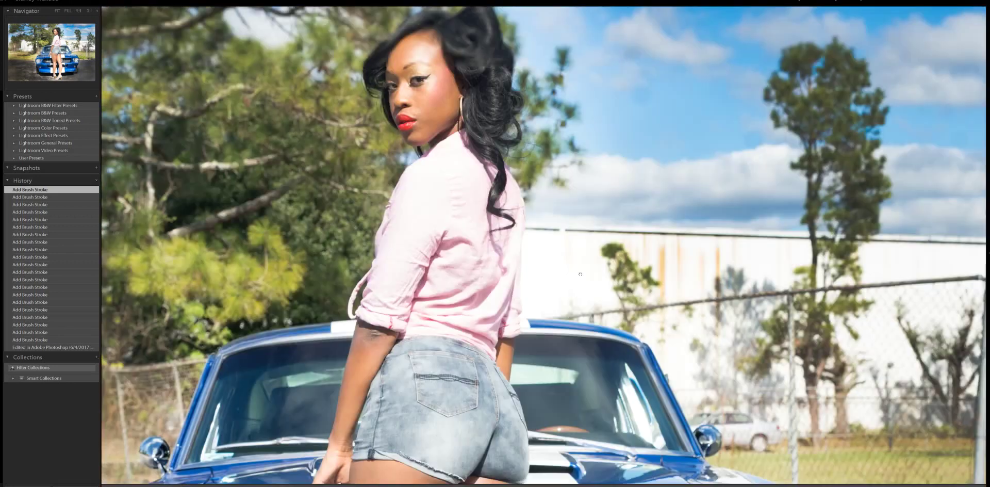
drag(556, 136, 582, 296)
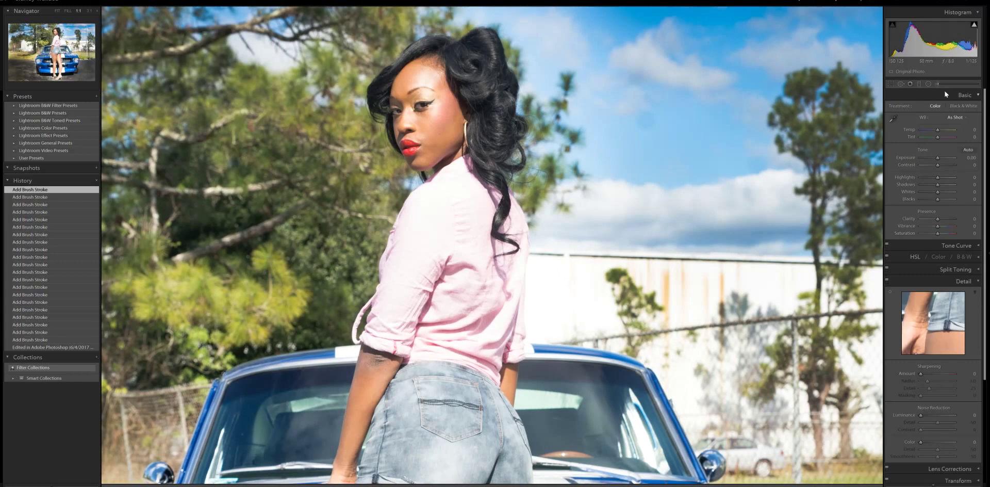
click(939, 85)
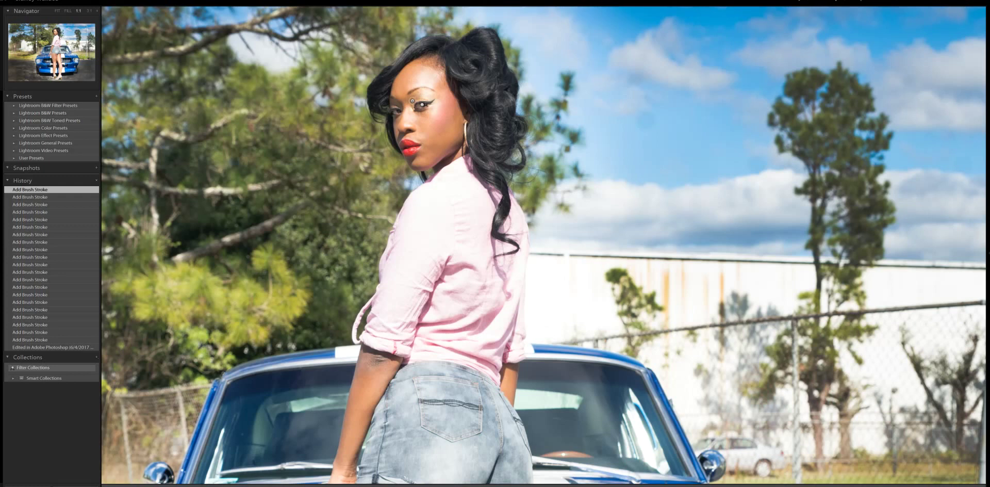
click(421, 106)
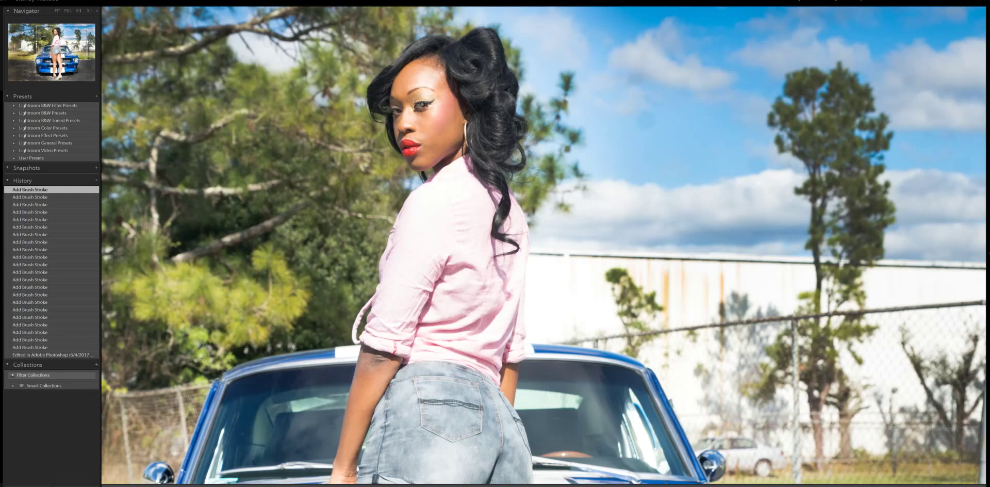
click(422, 106)
click(391, 114)
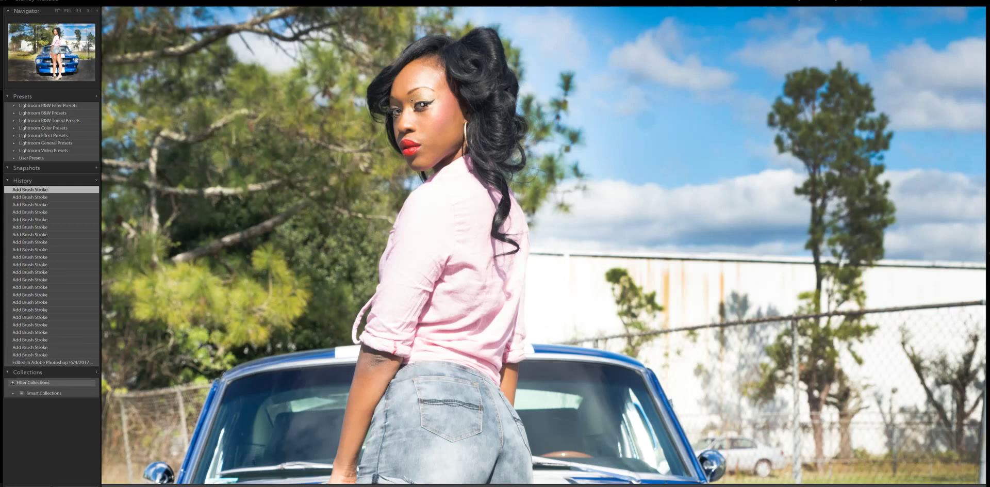
click(423, 105)
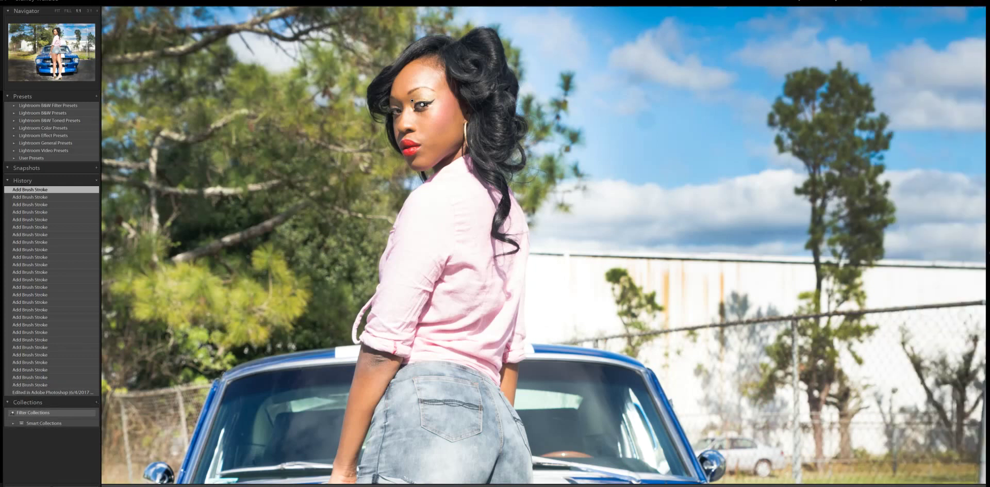
- Return the view to Fit and create a virtual copy of the Mustang portrait
key(z)
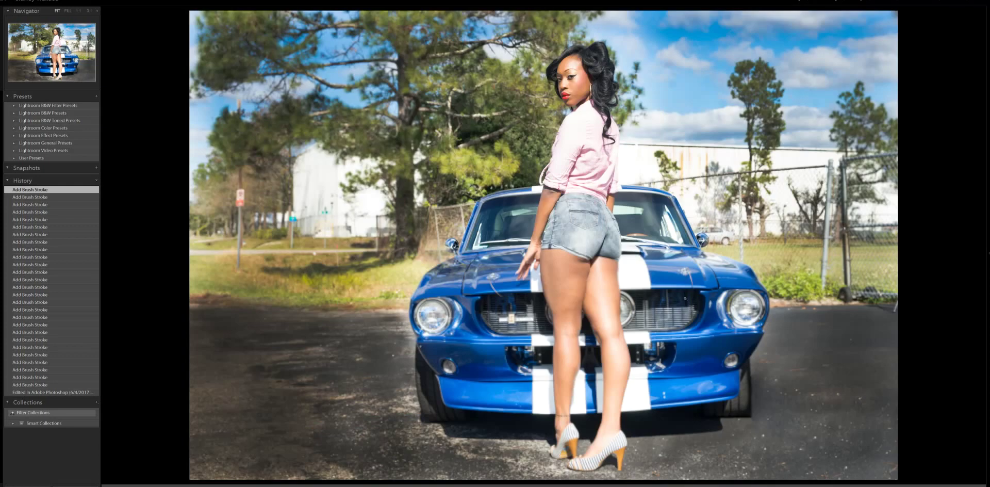
right_click(711, 277)
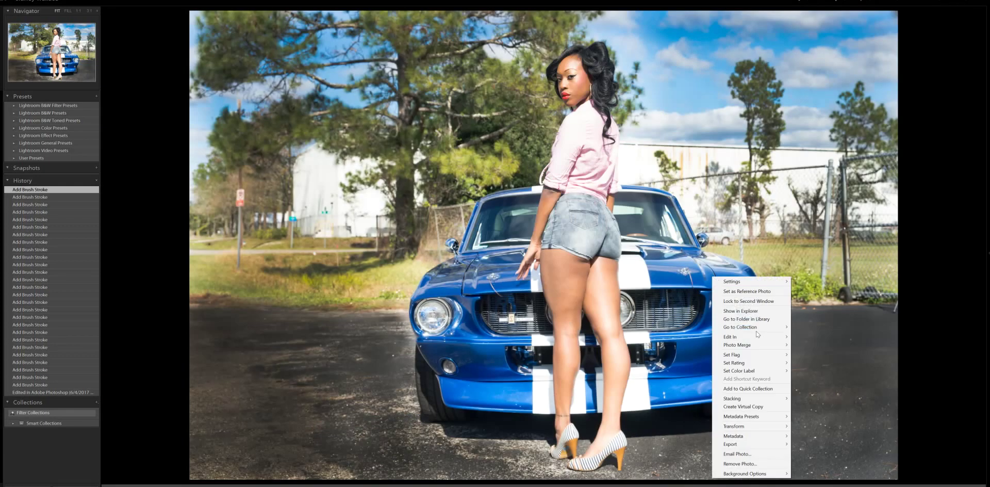
click(761, 406)
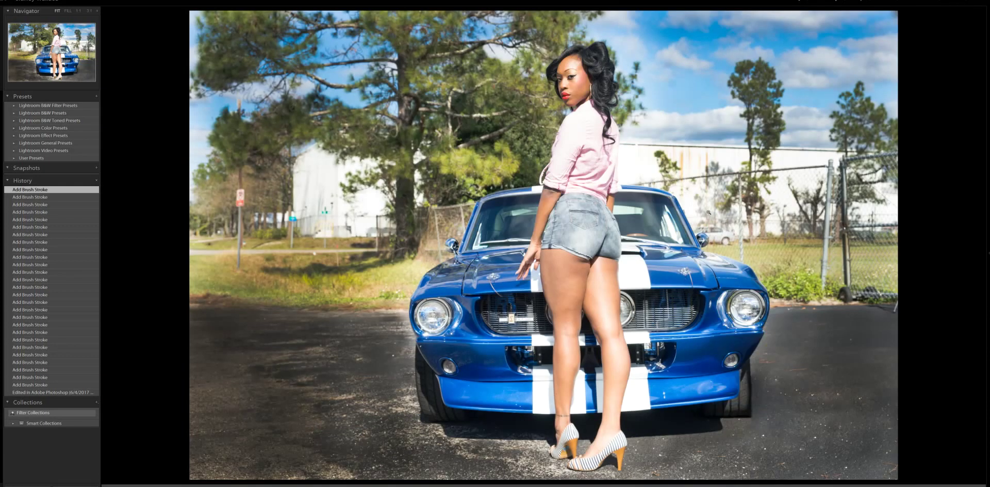
- Send the virtual copy to Portraiture64 as a copy with Lightroom adjustments
right_click(712, 164)
mouse_move(749, 221)
click(824, 230)
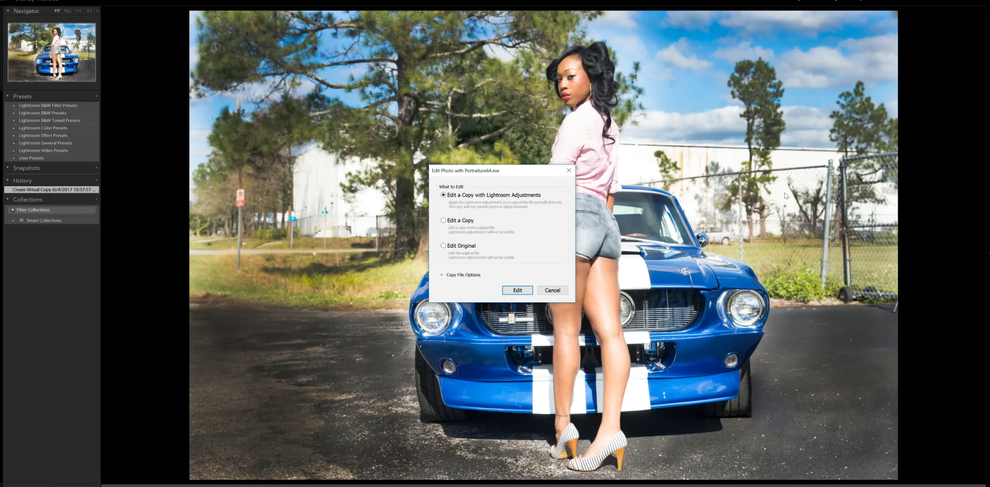
click(527, 289)
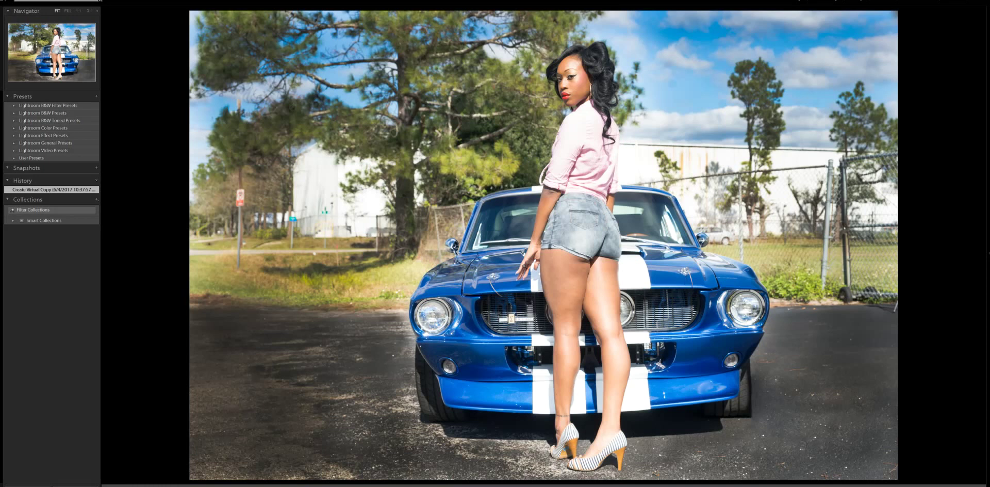
key(Left)
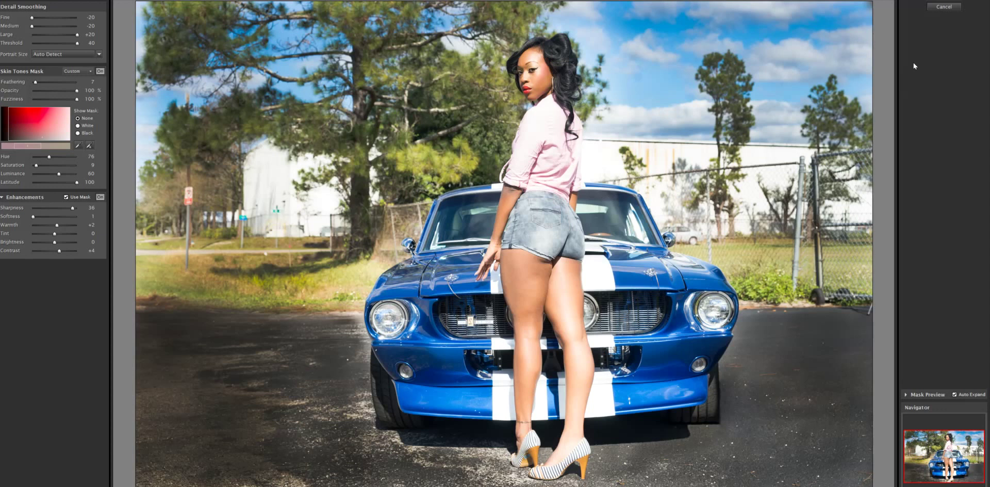
- Accept the Portraiture smoothing and enhancements, rendering DSC09227-Edit-Edit.tif back into Lightroom
click(907, 19)
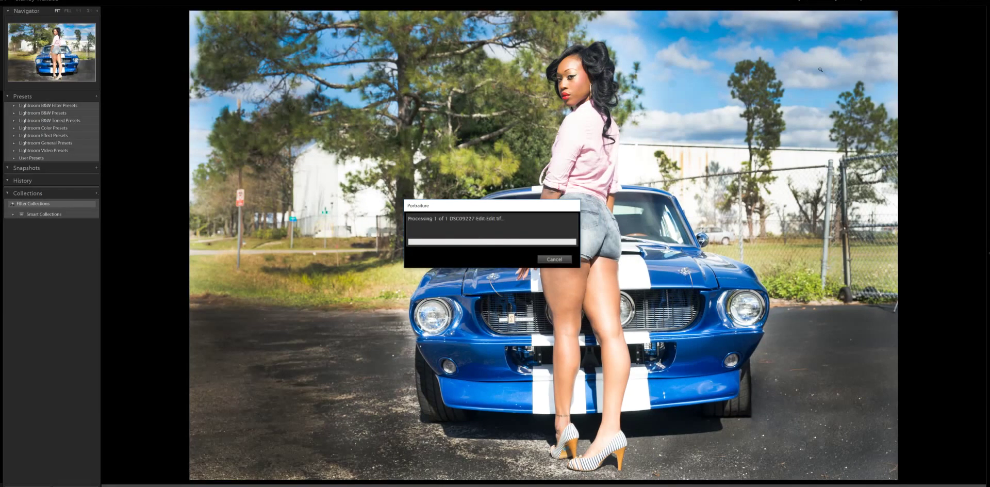
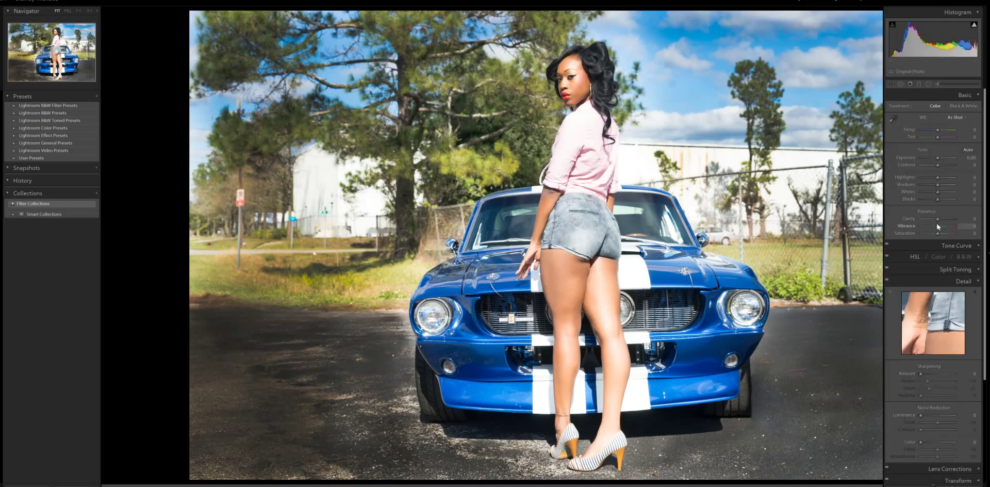
- Raise Clarity to +21 in the Basic panel for the car-and-model portrait
drag(937, 219, 939, 220)
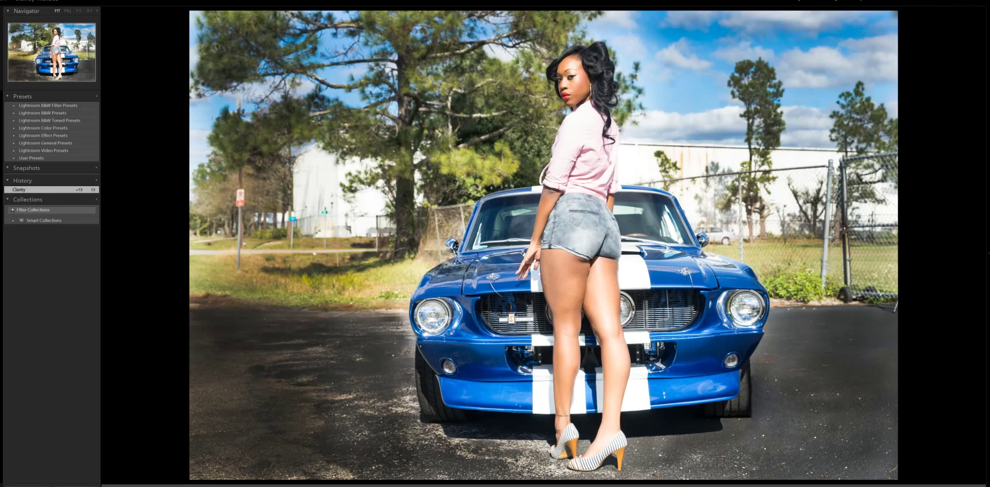
right_click(655, 182)
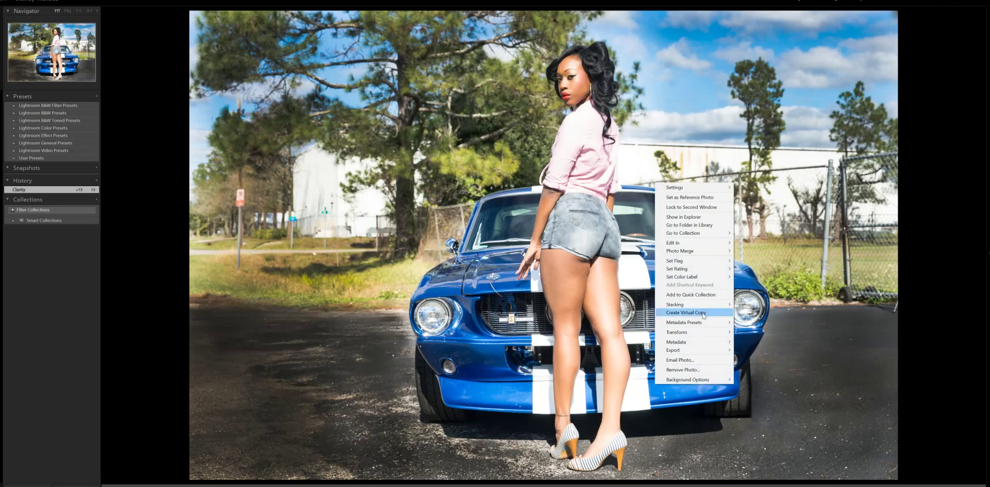
click(690, 131)
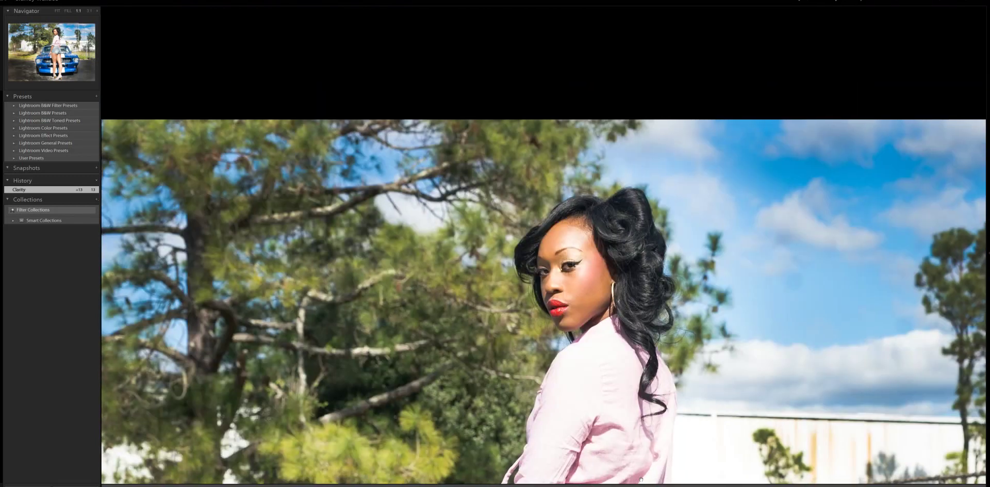
click(805, 415)
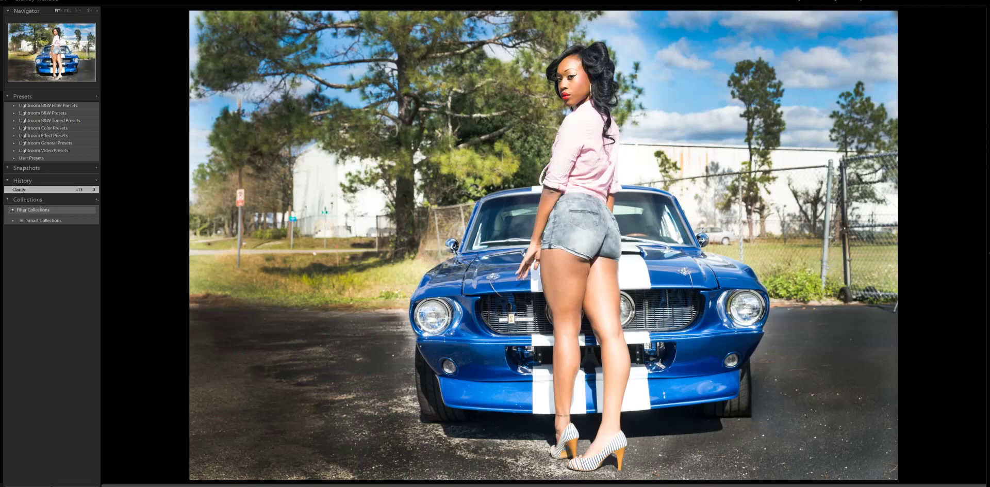